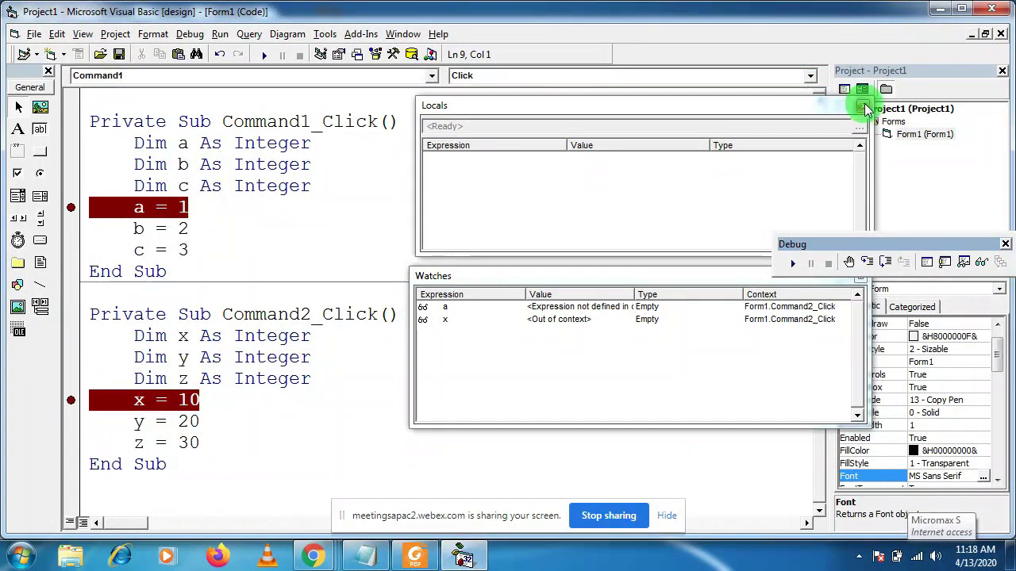
Step: Close the Locals, Watches and code windows so Form1 with Command1 and Command2 shows
left_click(862, 106)
left_click(860, 279)
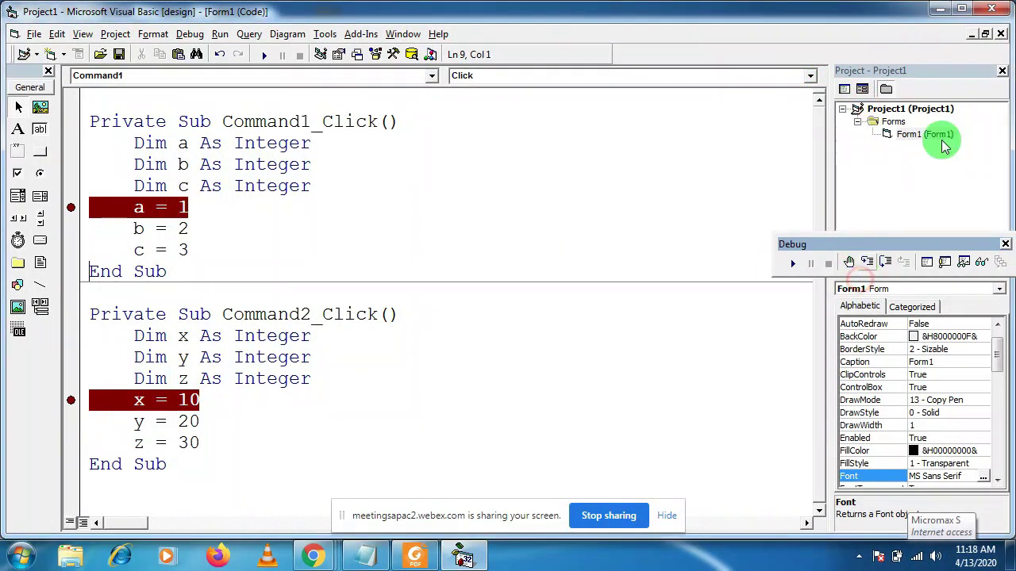
left_click(1001, 33)
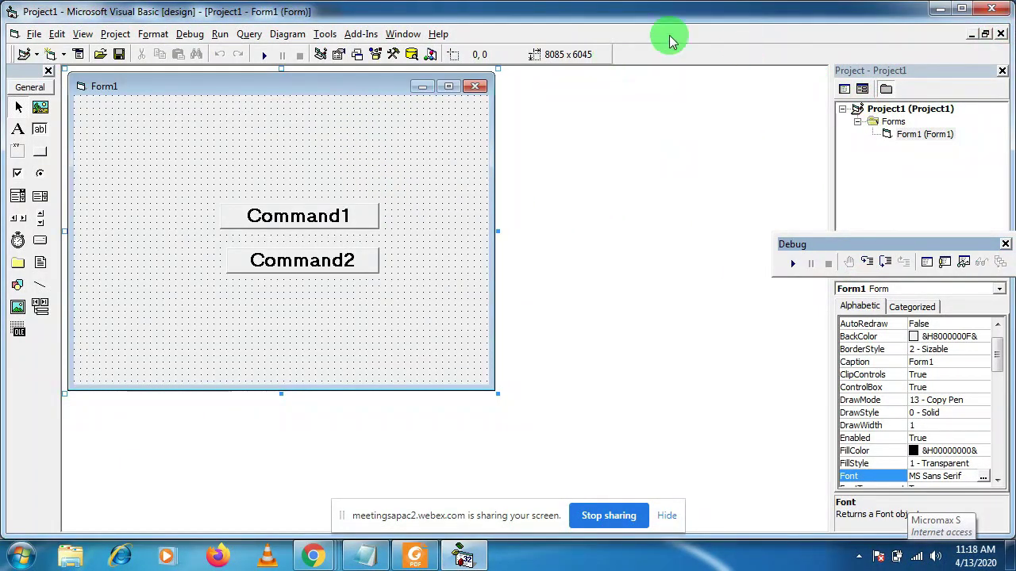
Step: Start a new Standard EXE project without saving the old one, and enlarge Form1 to 10650 x 6315
left_click(34, 34)
left_click(49, 51)
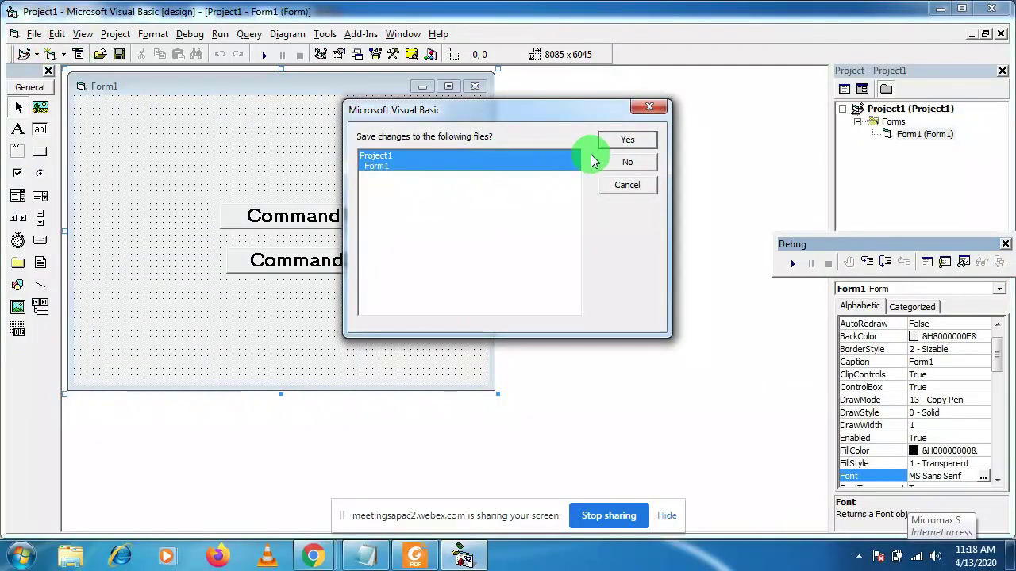
left_click(612, 163)
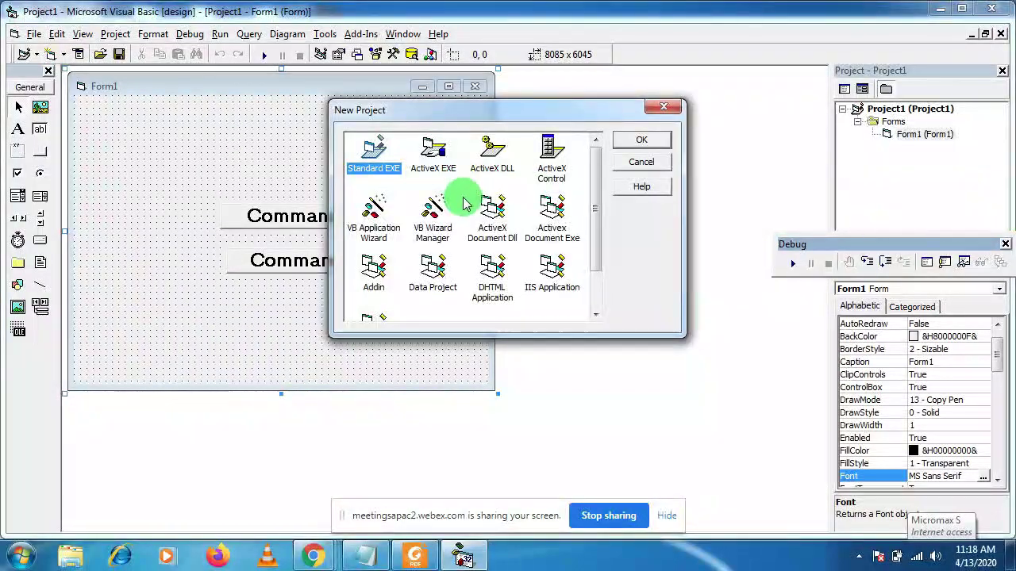
double_click(381, 155)
left_click(1006, 244)
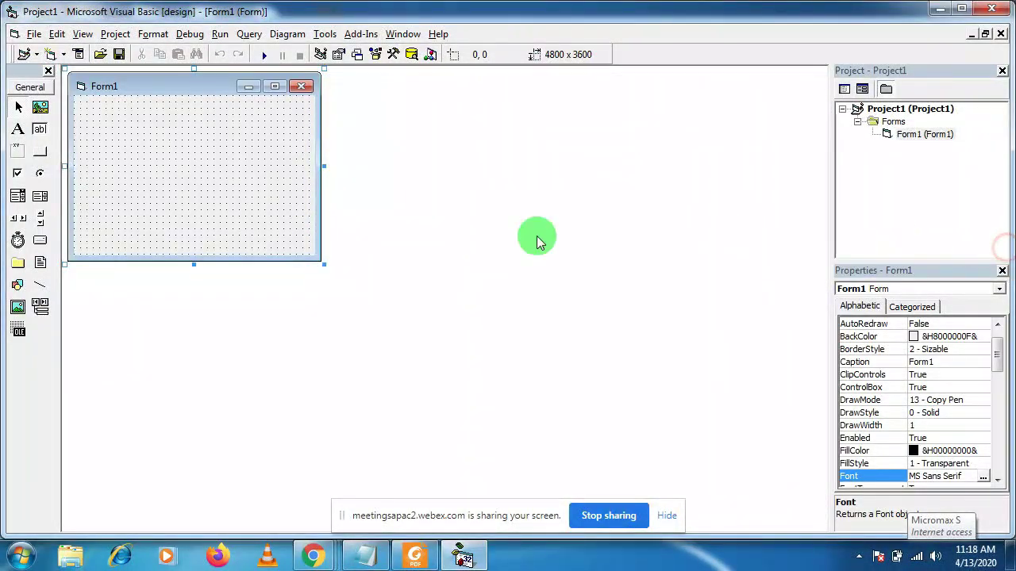
left_click_drag(324, 263, 633, 407)
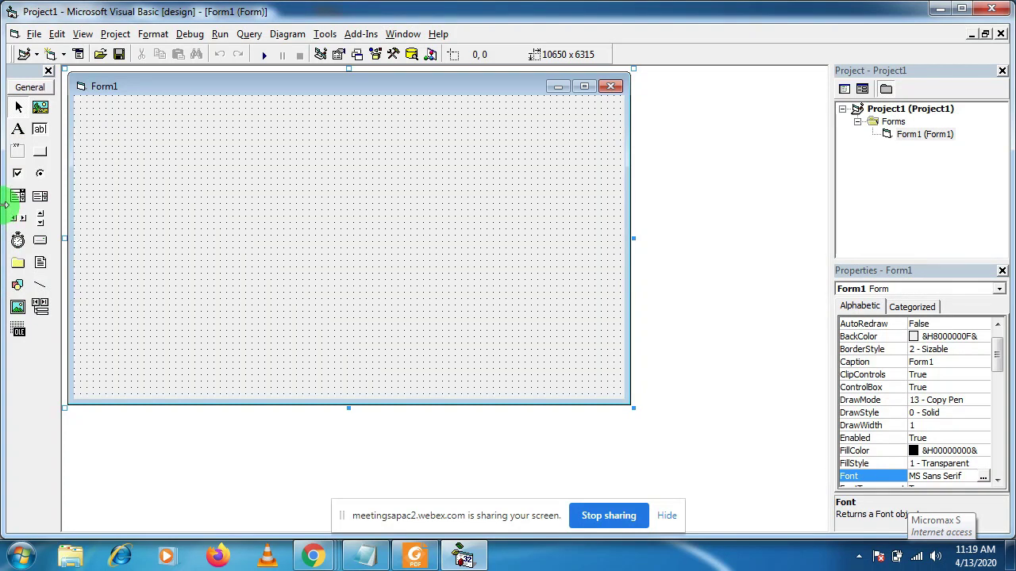
Step: Launch Microsoft Office Access 2007 from Start > All Programs > Microsoft Office
left_click(18, 561)
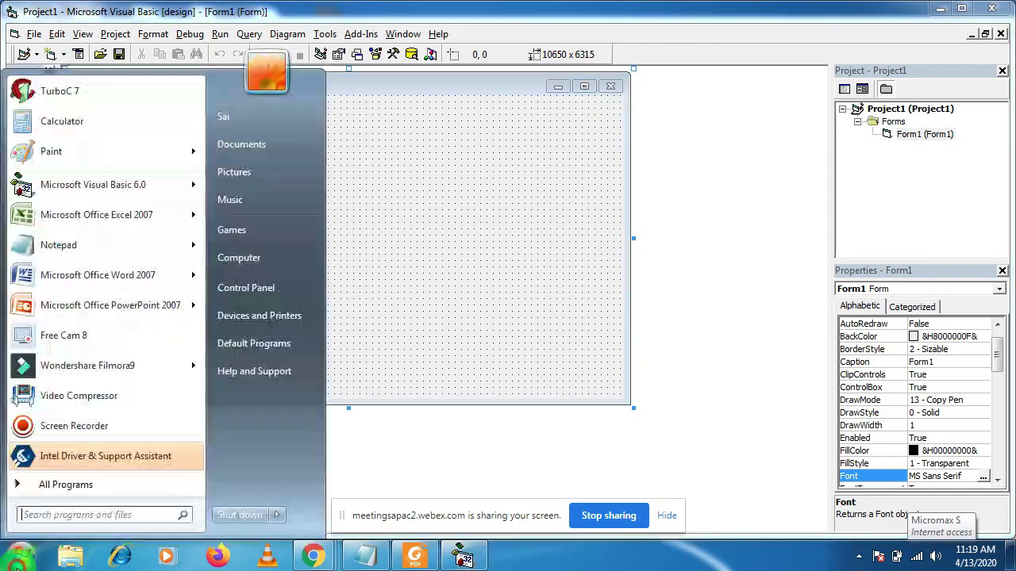
left_click(59, 490)
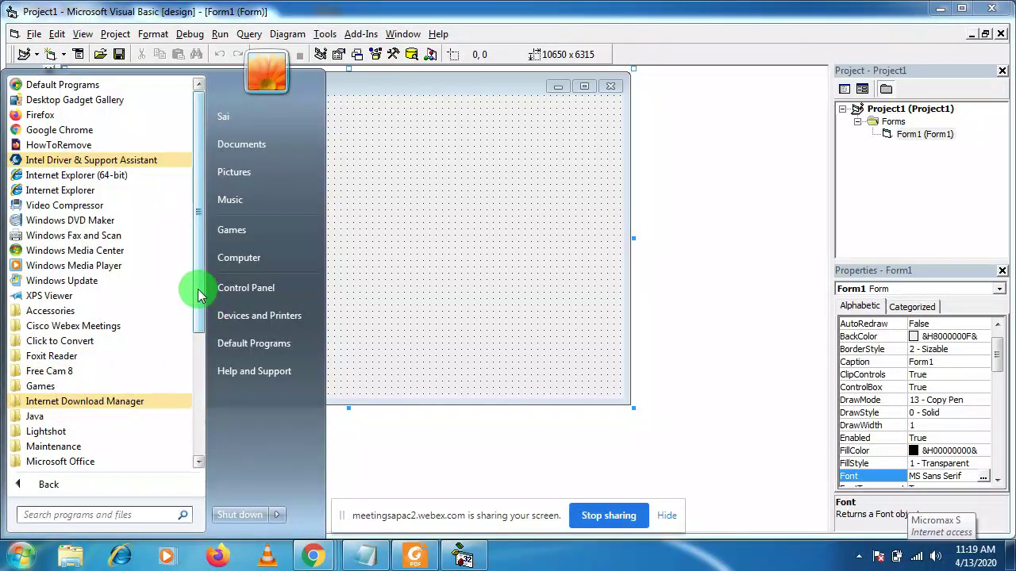
left_click_drag(198, 295, 197, 376)
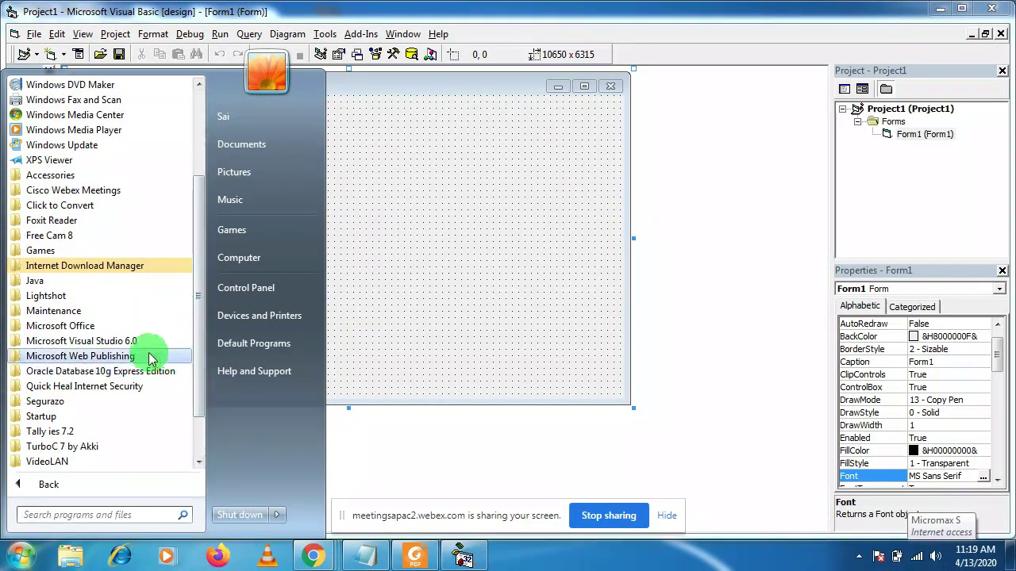
left_click(112, 330)
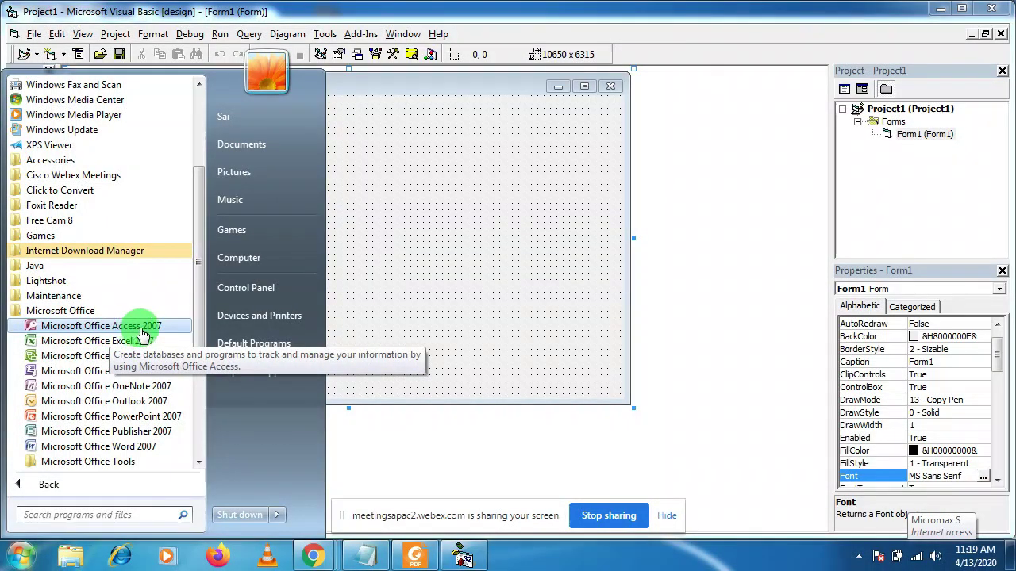
left_click(114, 330)
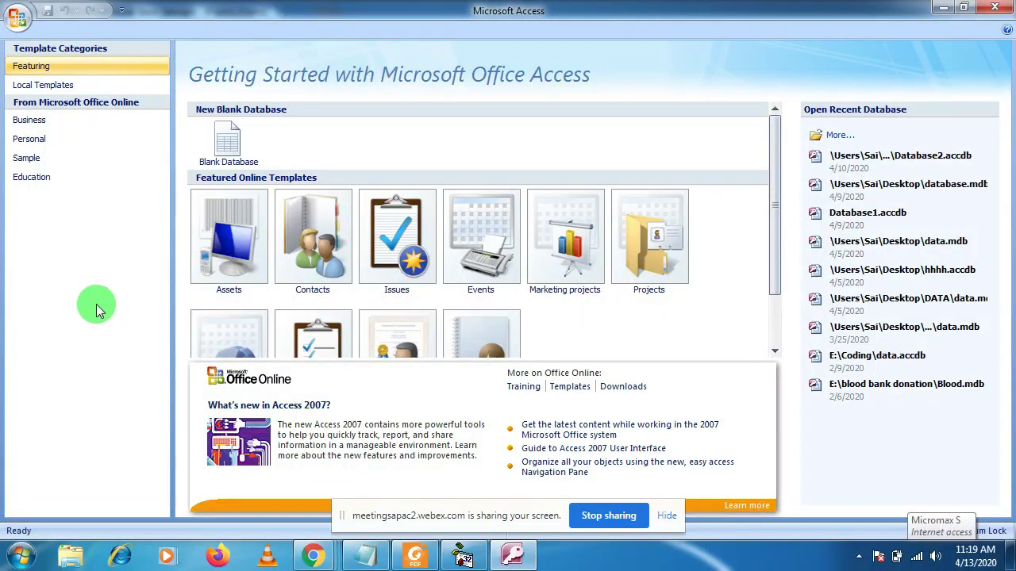
Step: Begin a blank database saved to the Desktop with the file name DCA
left_click(213, 157)
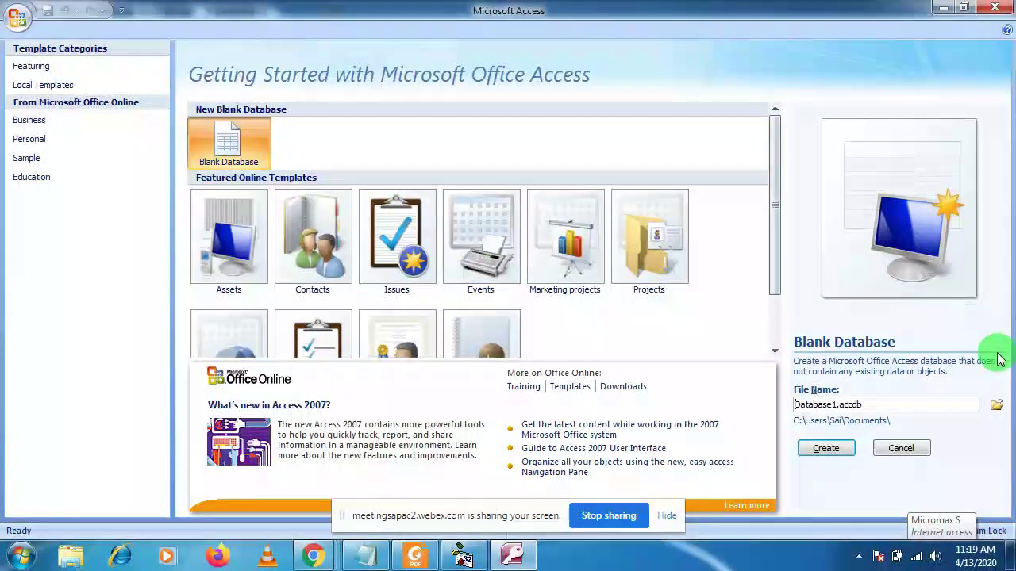
left_click(997, 407)
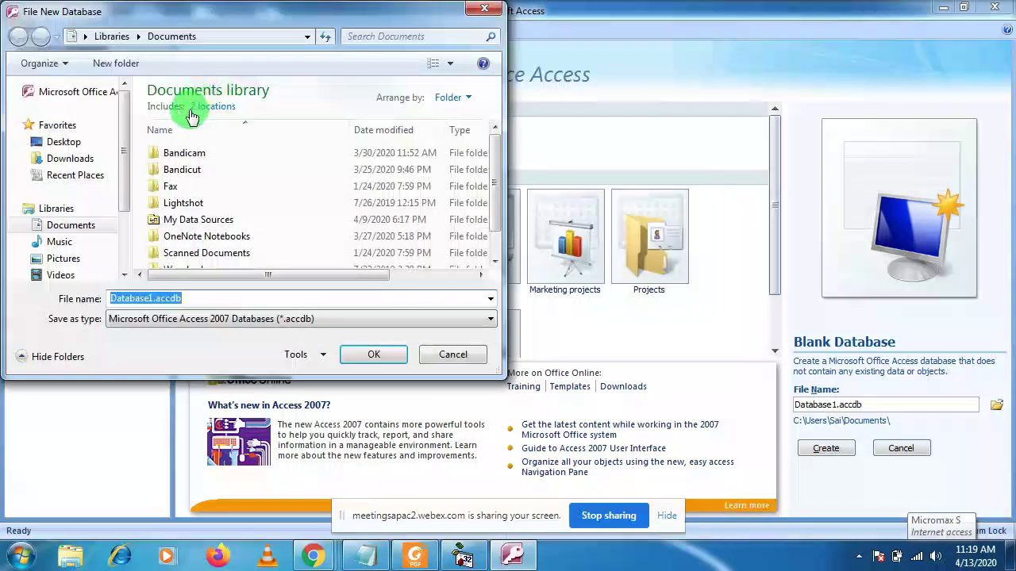
left_click(63, 142)
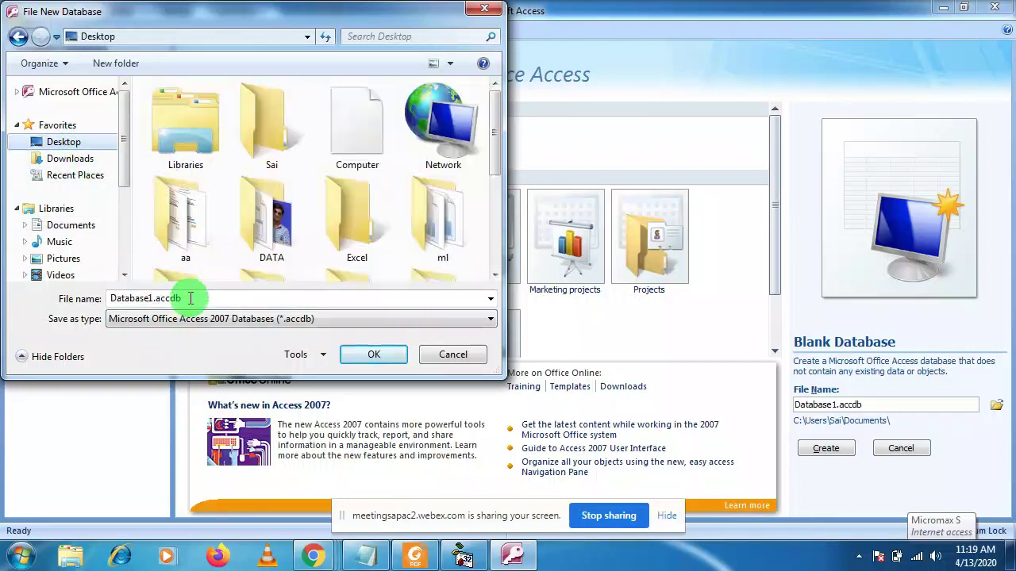
type("D")
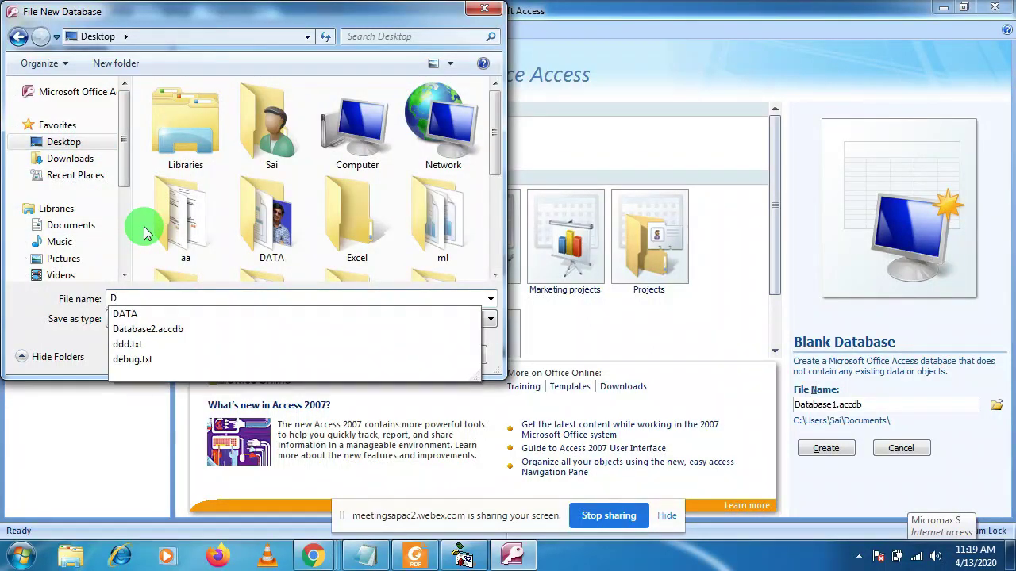
type("CA")
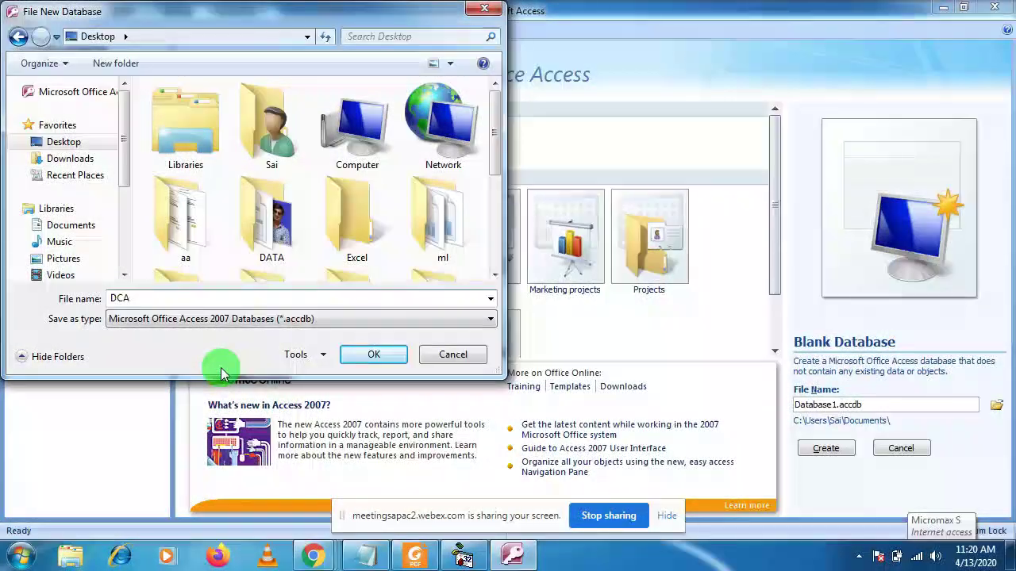
Step: Set the save type to Access 2002-2003 format (*.mdb), keeping DCA.mdb on the Desktop
left_click(327, 318)
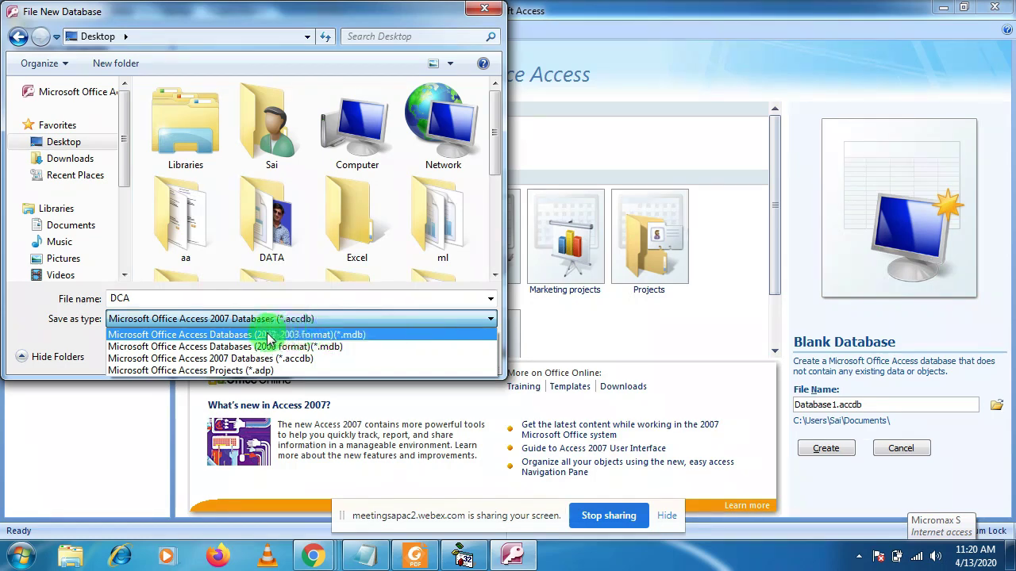
left_click(327, 336)
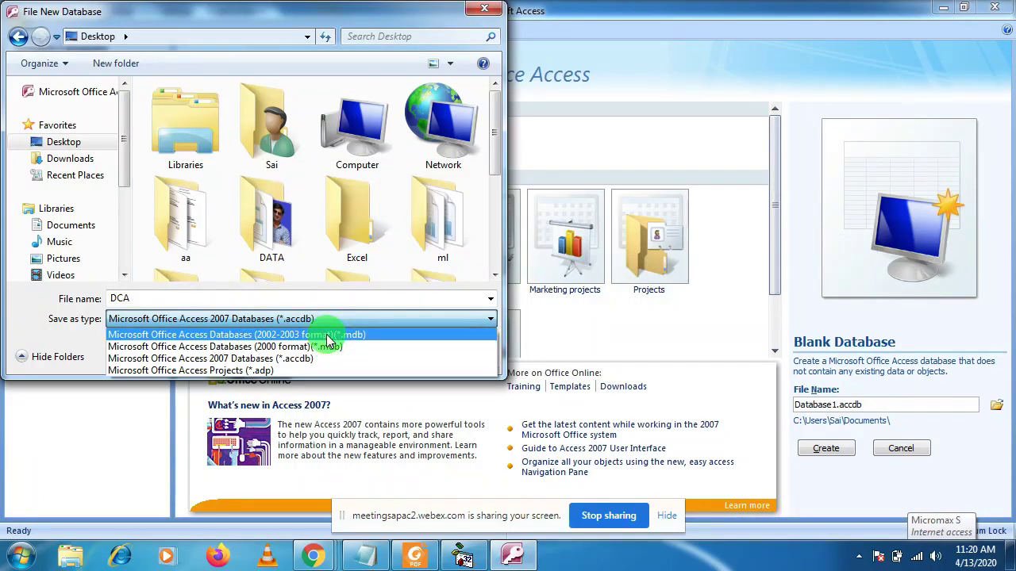
left_click(388, 332)
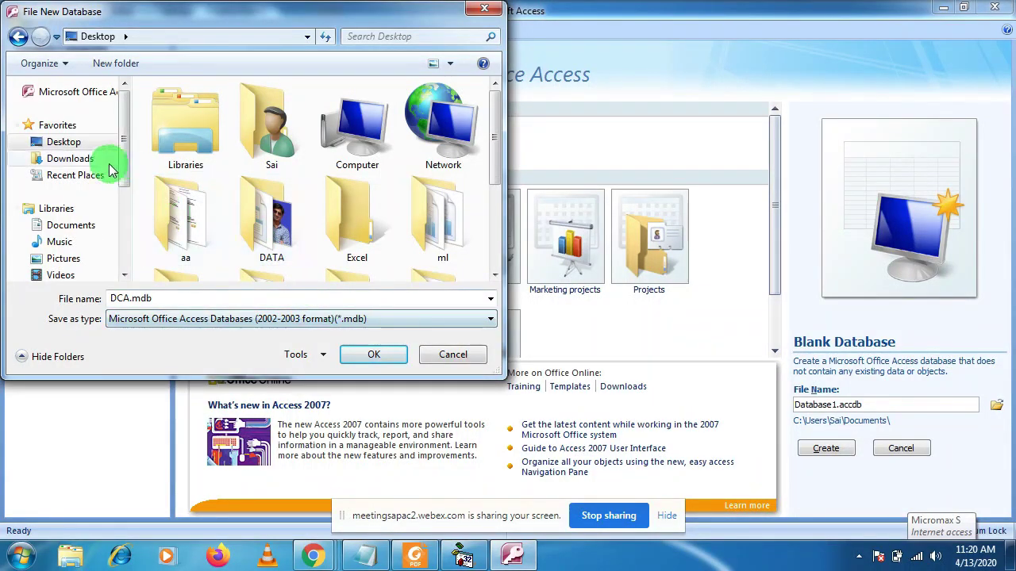
left_click(75, 141)
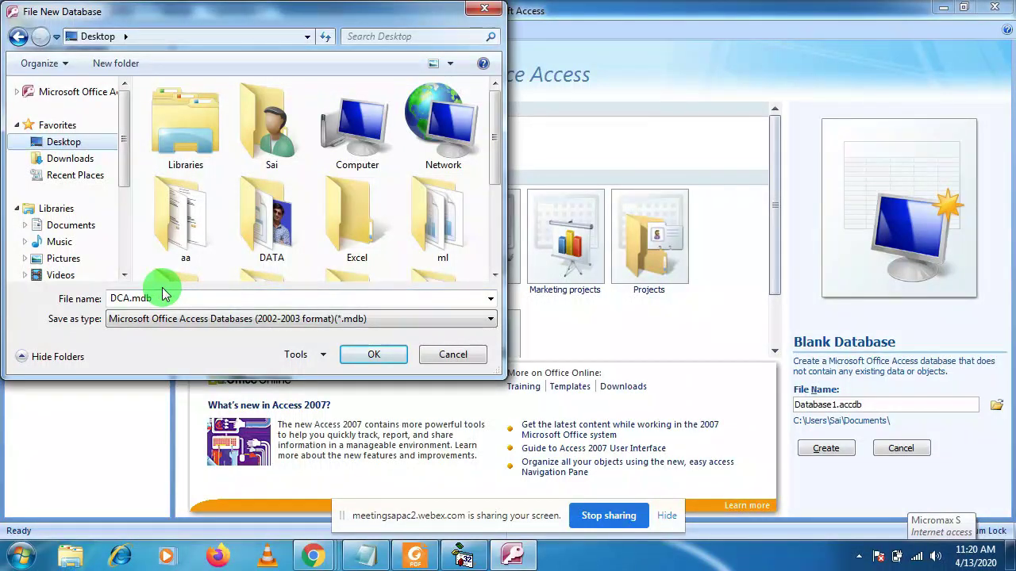
left_click(374, 355)
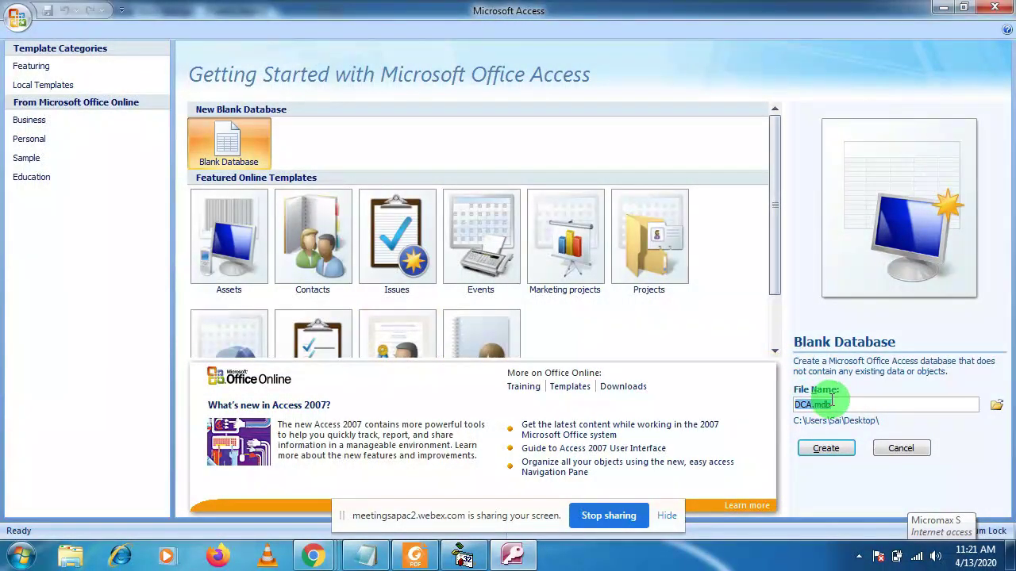
Step: Create the DCA.mdb database, then close Access and minimize Visual Basic
left_click(827, 448)
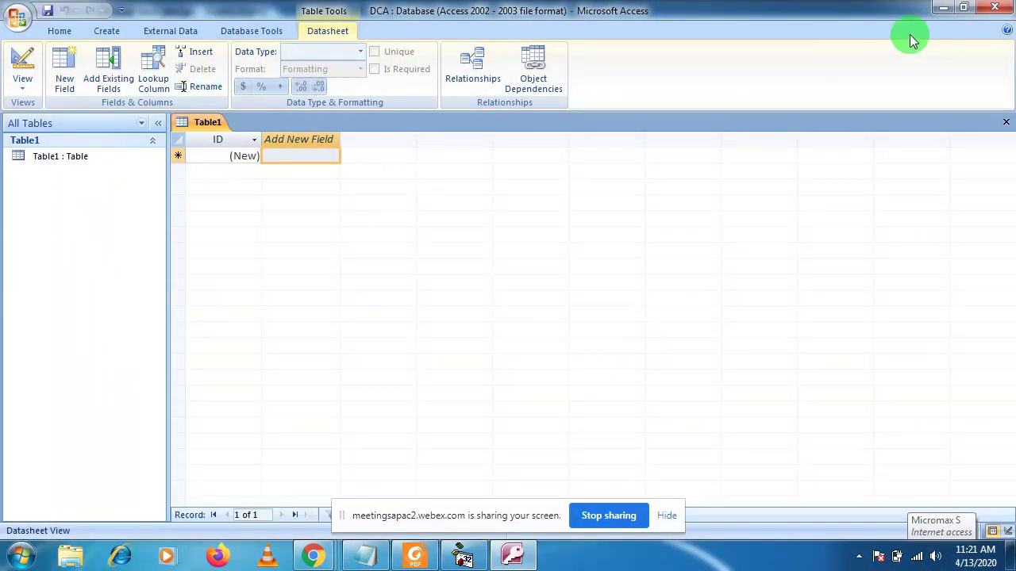
left_click(997, 12)
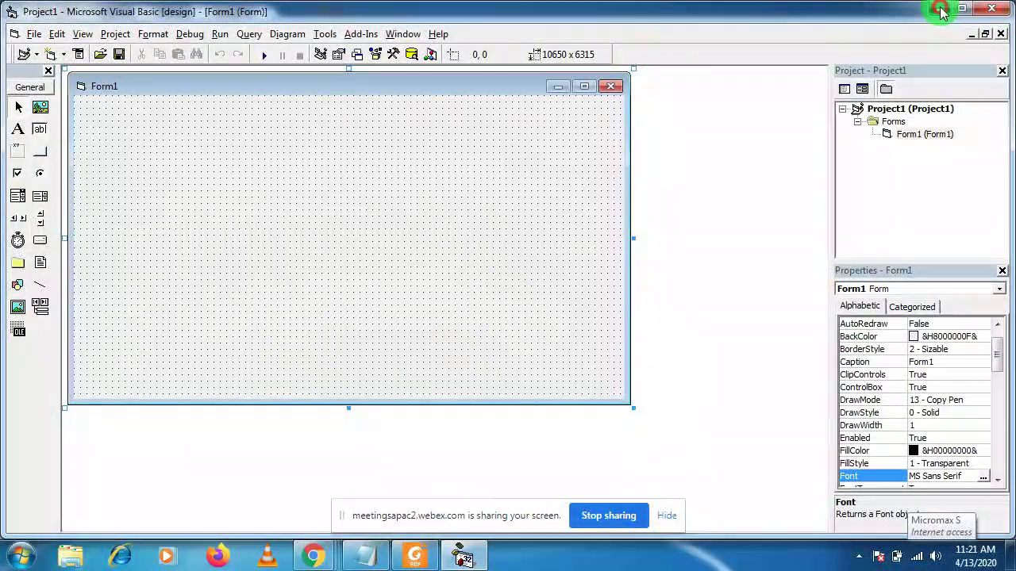
left_click(941, 11)
Step: Move the DCA.mdb desktop icon to the top-right corner and open it in Access
left_click(941, 11)
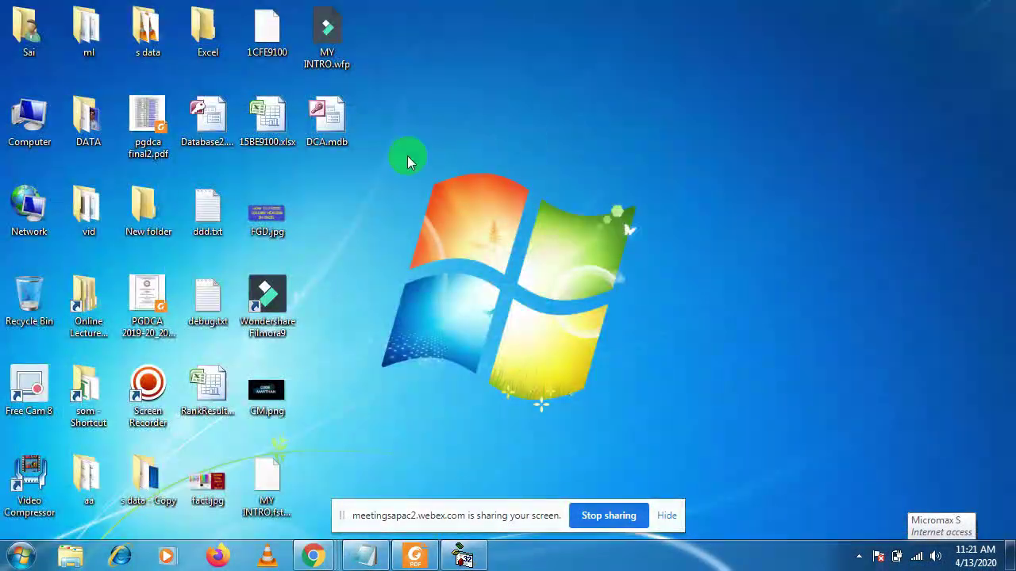
left_click_drag(326, 119, 863, 34)
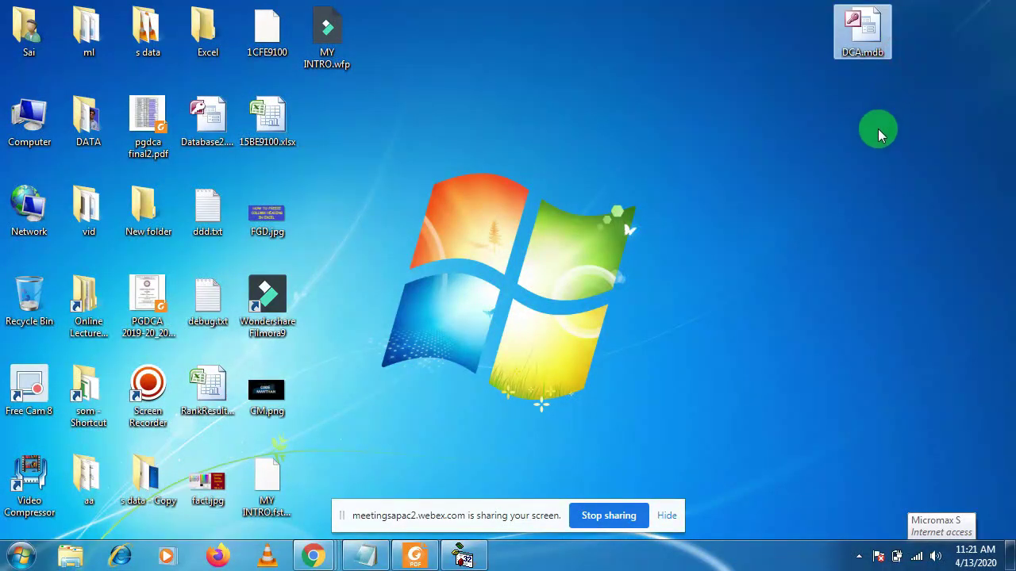
left_click(879, 134)
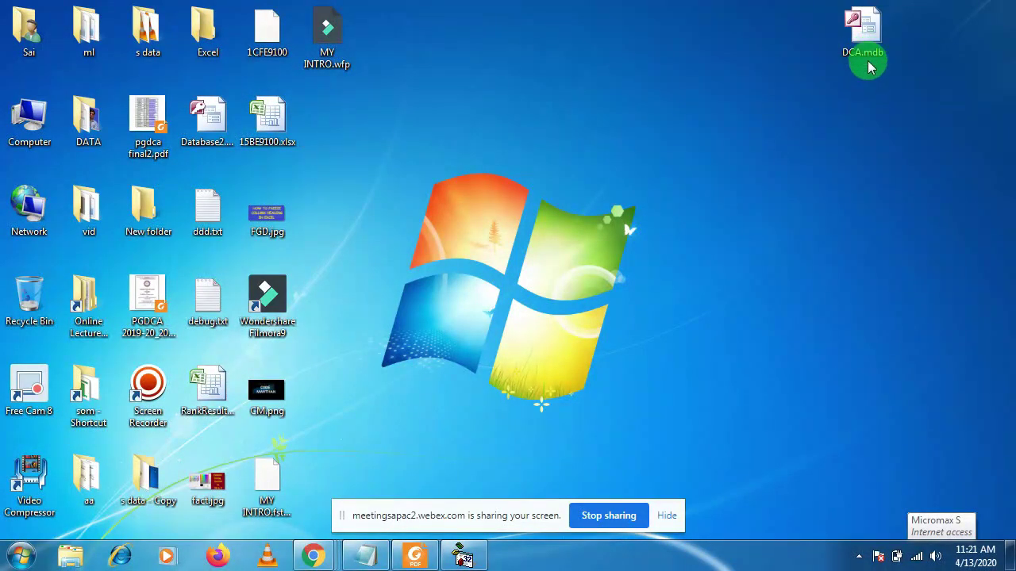
right_click(867, 35)
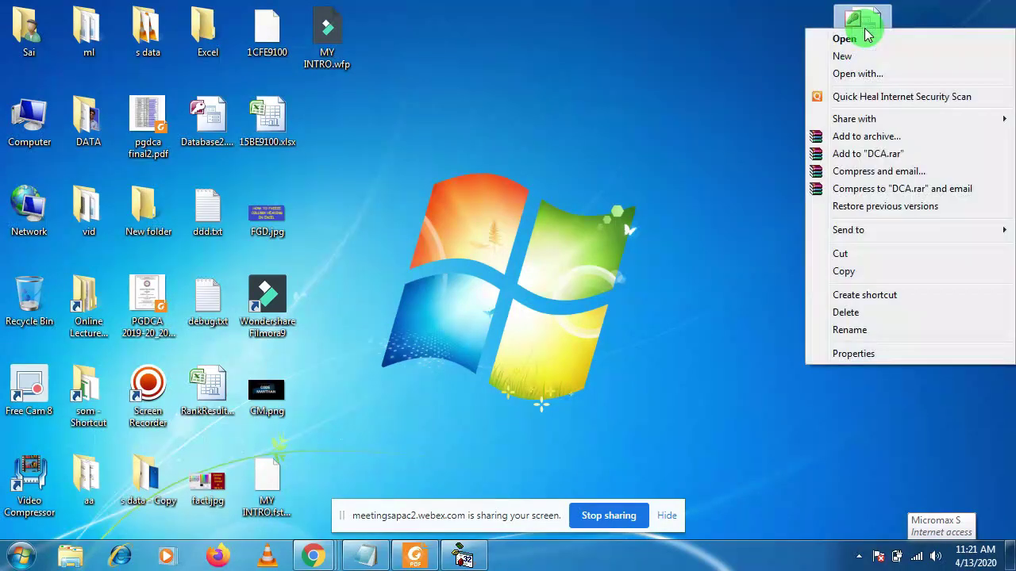
left_click(867, 38)
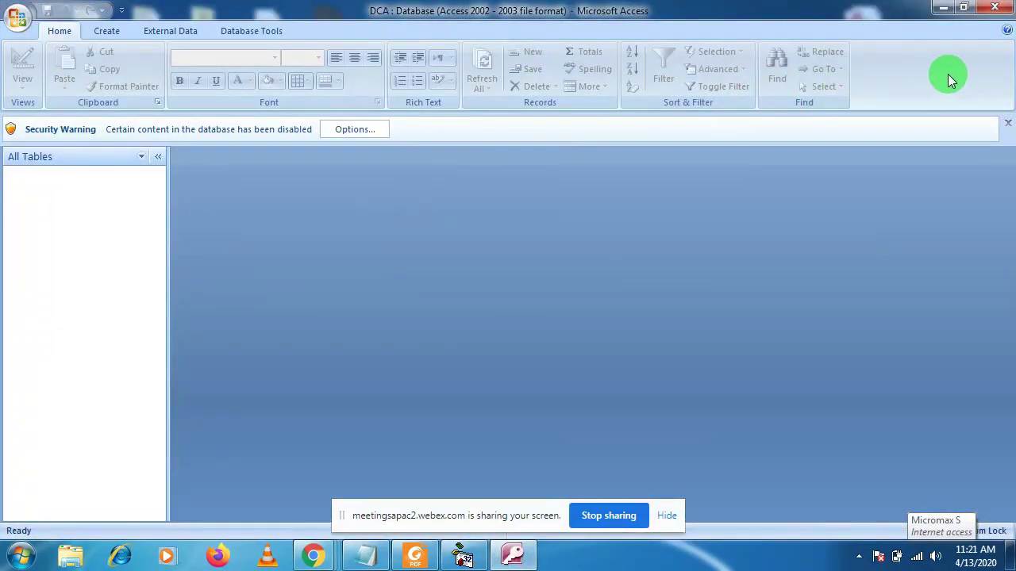
Step: Dismiss the security warning, show the Create ribbon, and briefly check the Webex meeting
left_click(1008, 123)
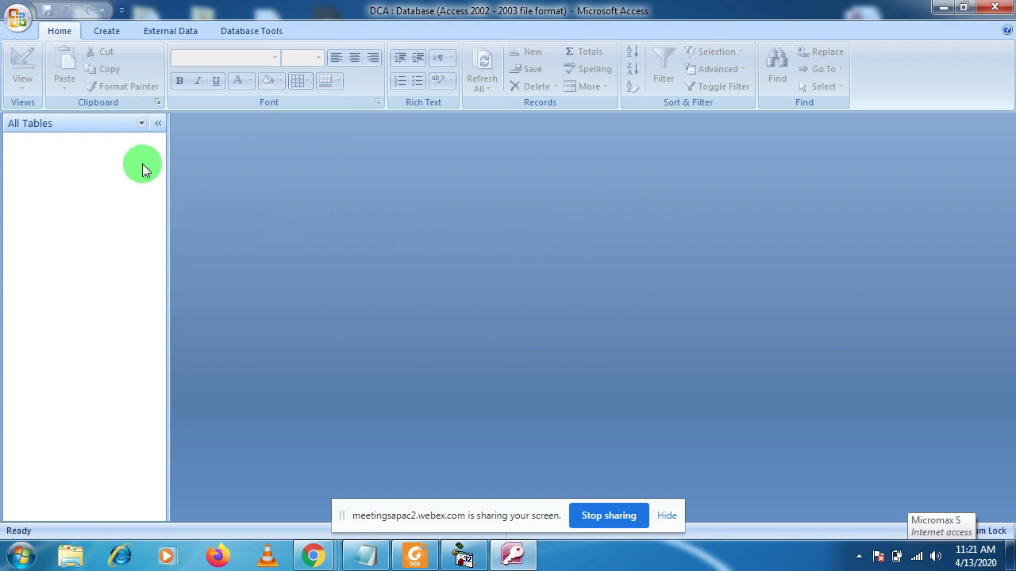
left_click(105, 33)
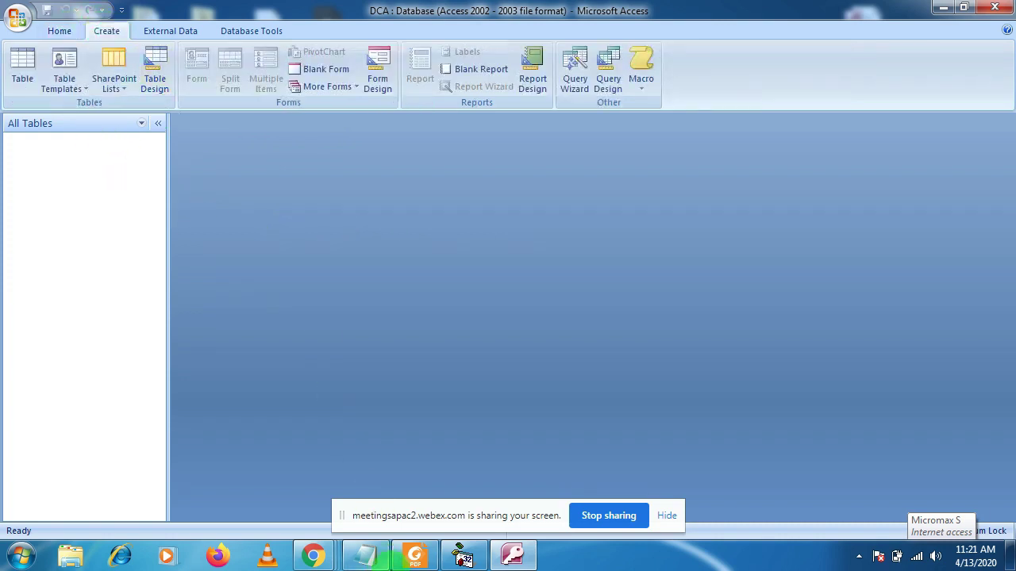
mouse_move(316, 559)
left_click(323, 473)
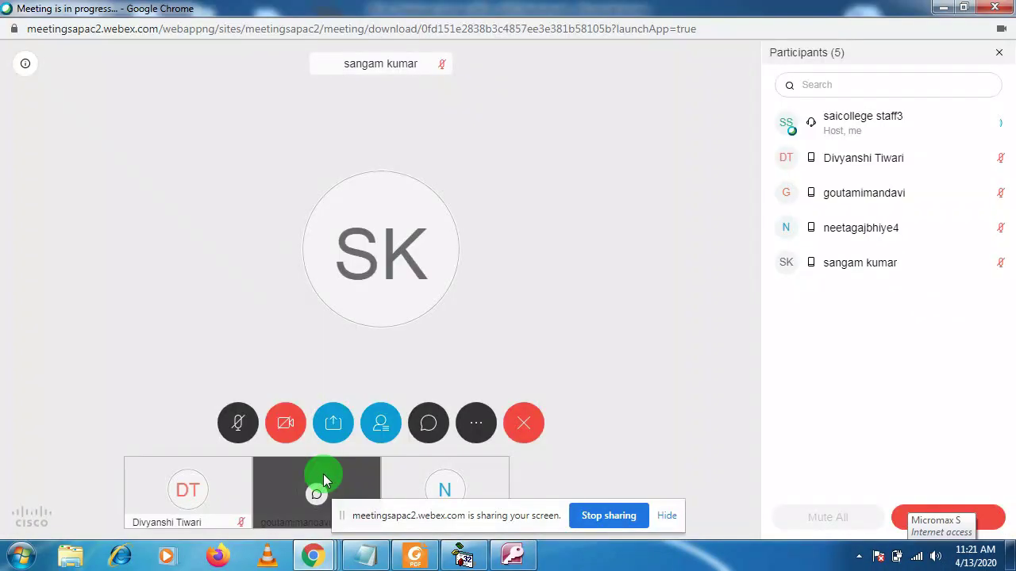
left_click(512, 555)
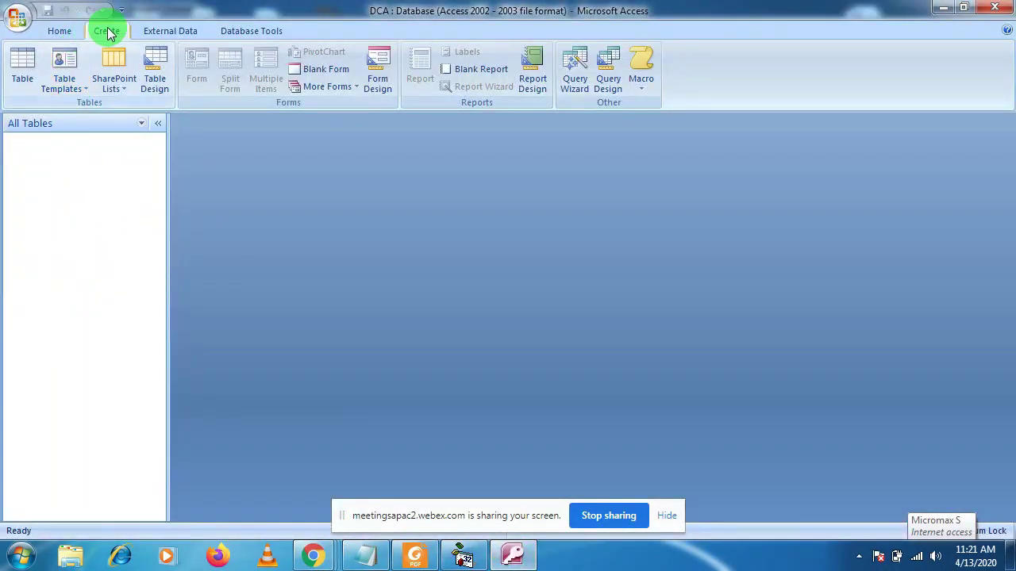
Step: In a new Table Design, add the rollno field and sname, renamed from reserved 'name'
left_click(167, 93)
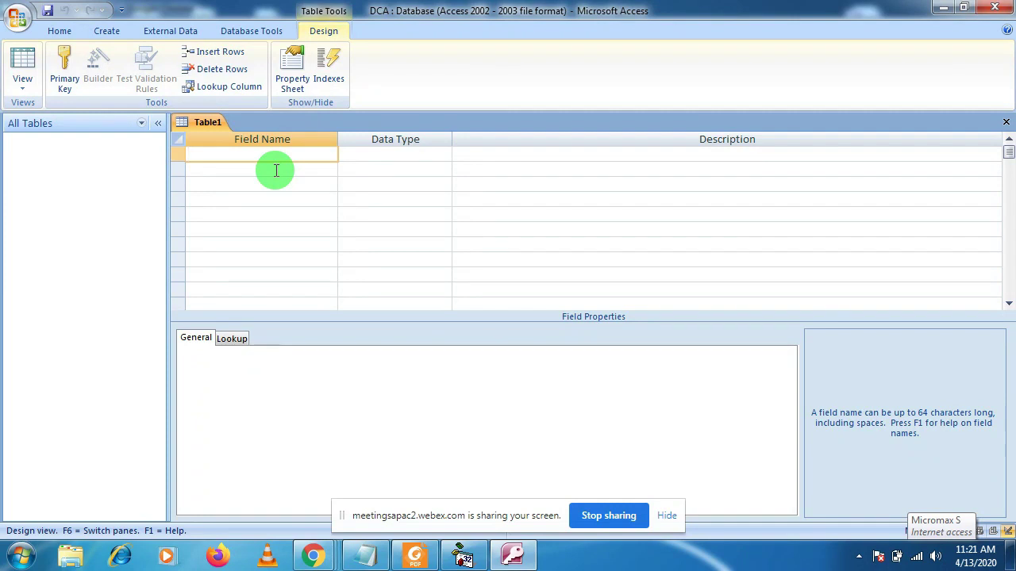
type("rollno")
key("Tab")
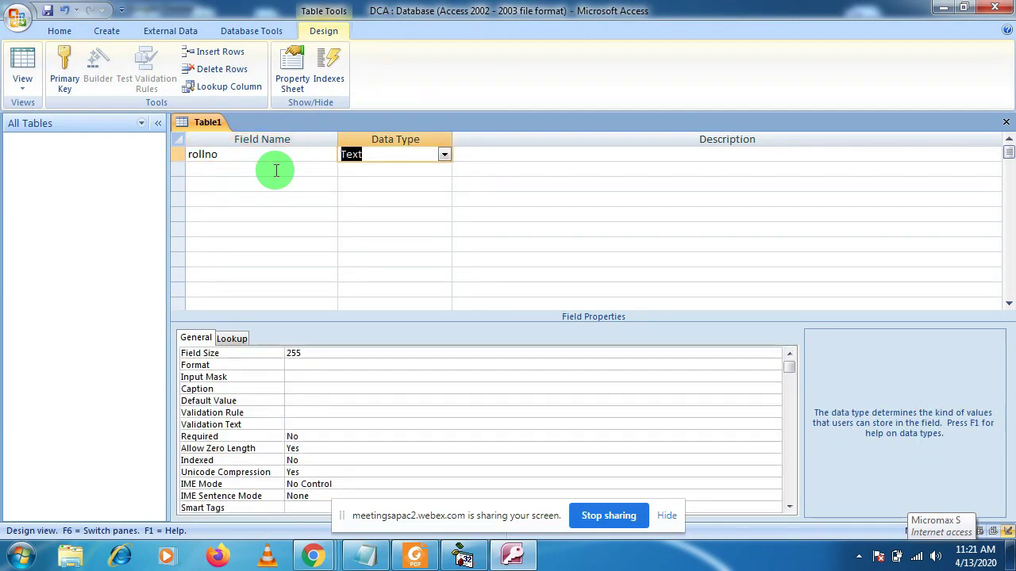
type("n")
key("Tab")
key("Tab")
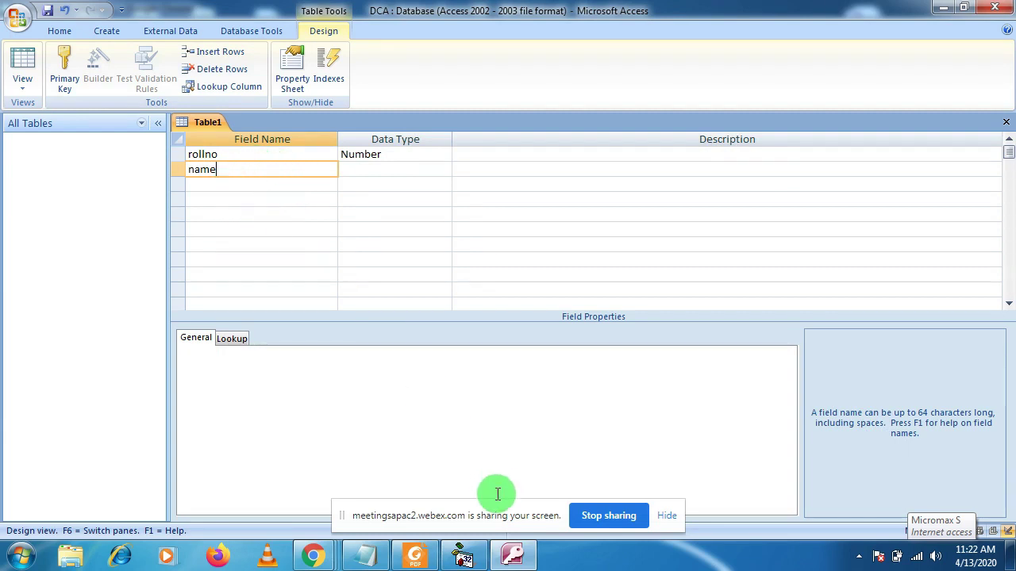
left_click(356, 182)
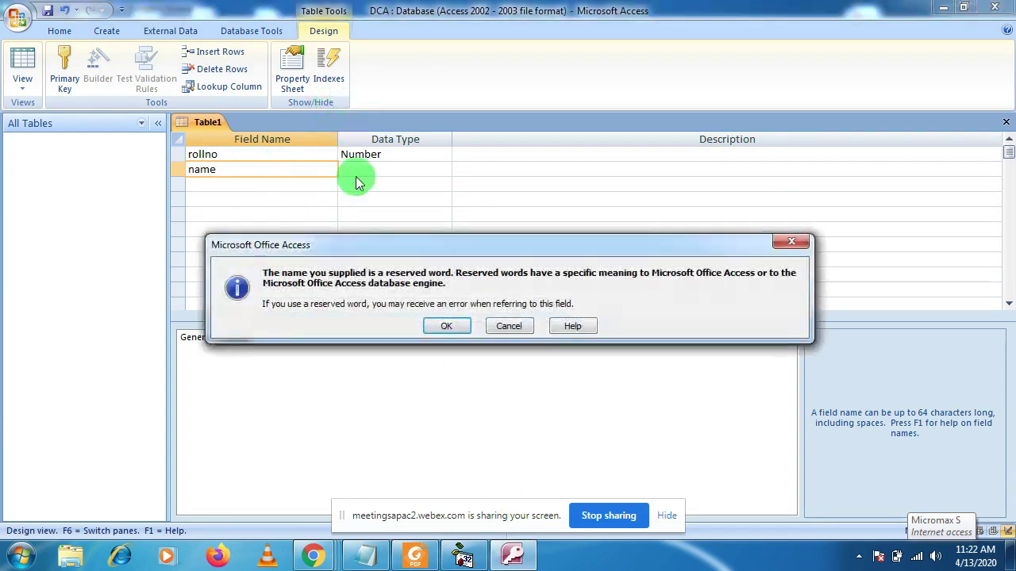
left_click(509, 326)
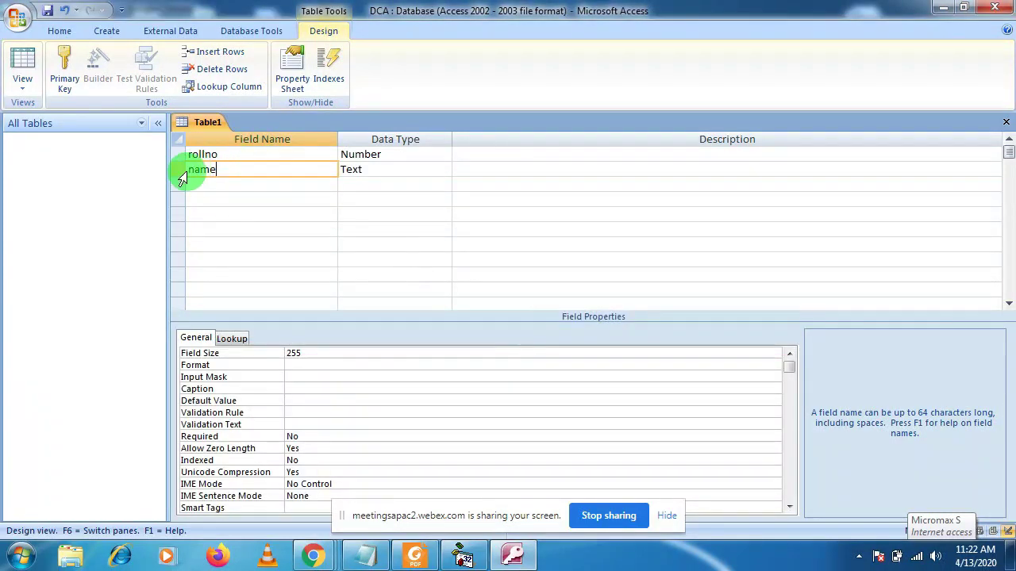
type("s")
Step: Add a third field, age, with the Number data type
left_click(209, 182)
type("age")
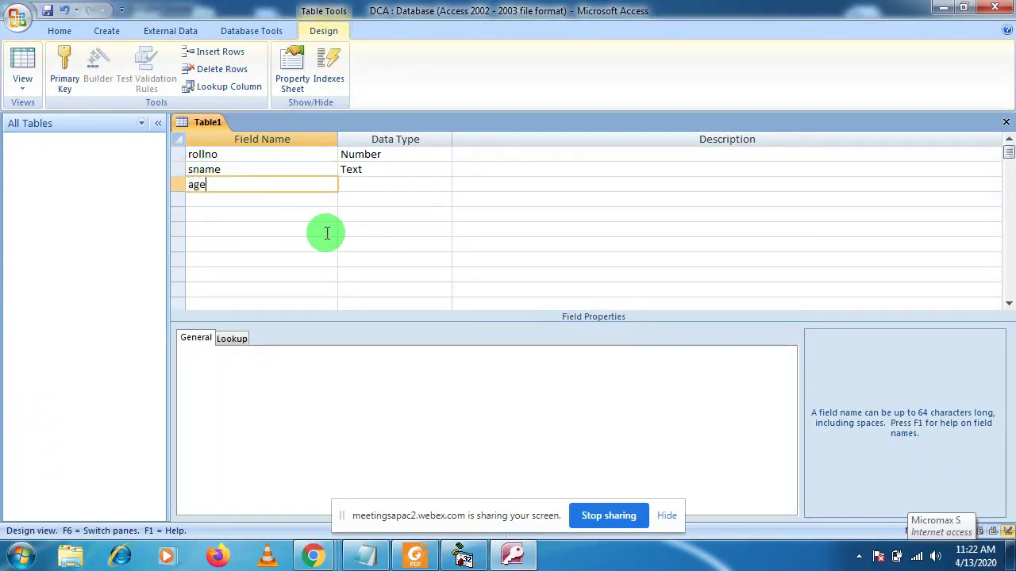
left_click(370, 186)
left_click(446, 187)
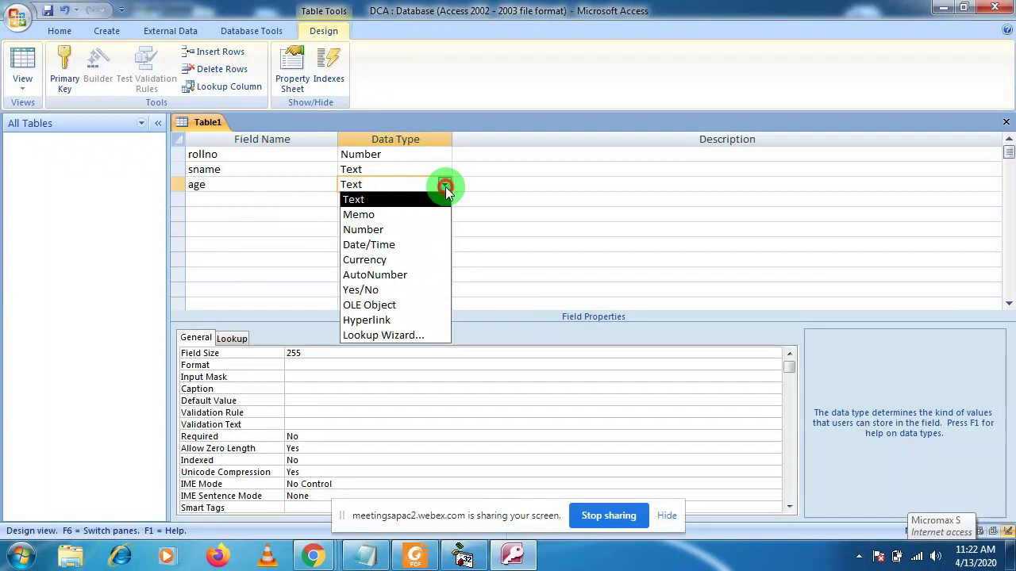
left_click(409, 229)
left_click(280, 201)
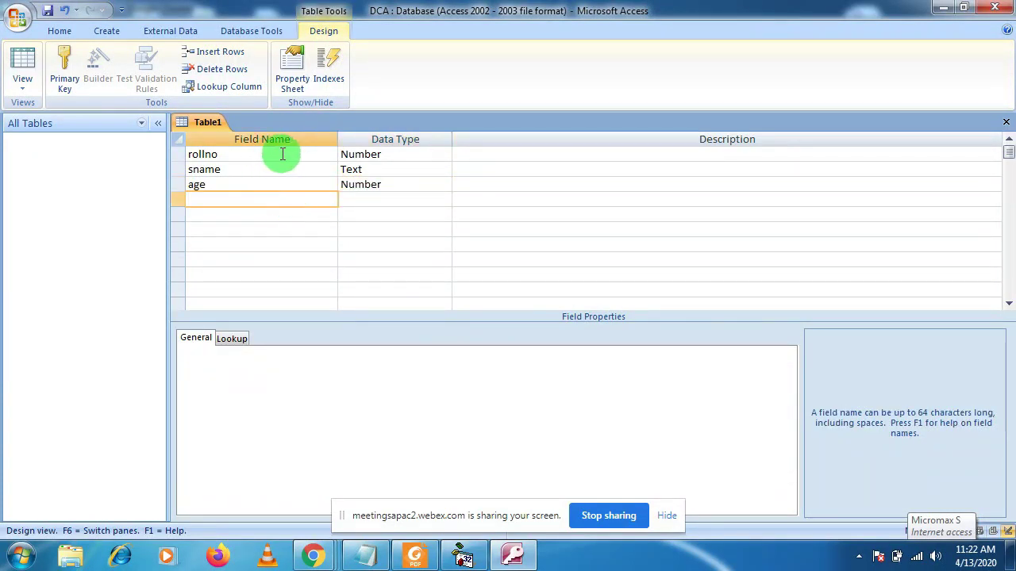
Step: Close the design and save the table as student without a primary key
left_click(1006, 122)
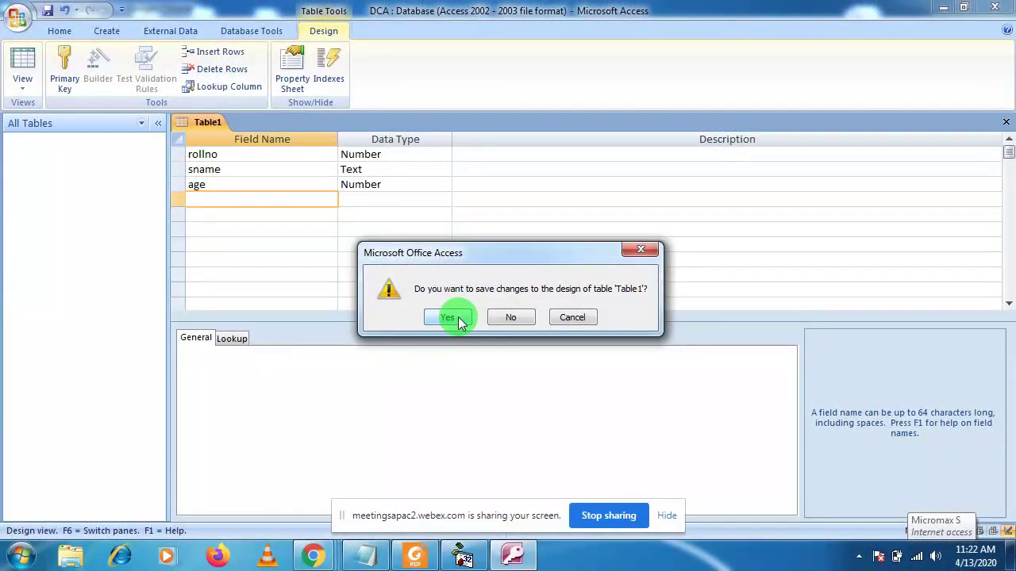
left_click(448, 317)
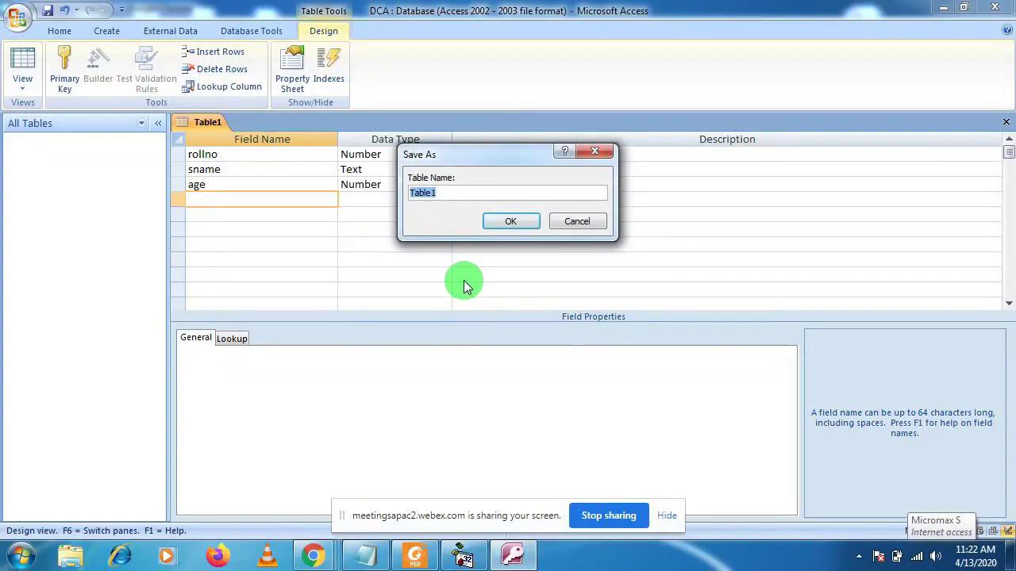
type("student")
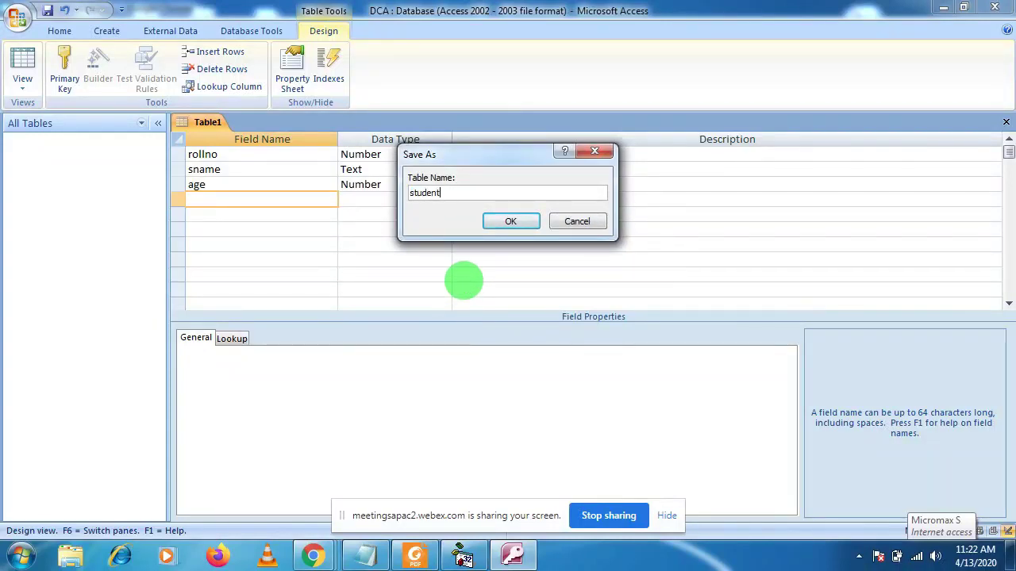
left_click(496, 220)
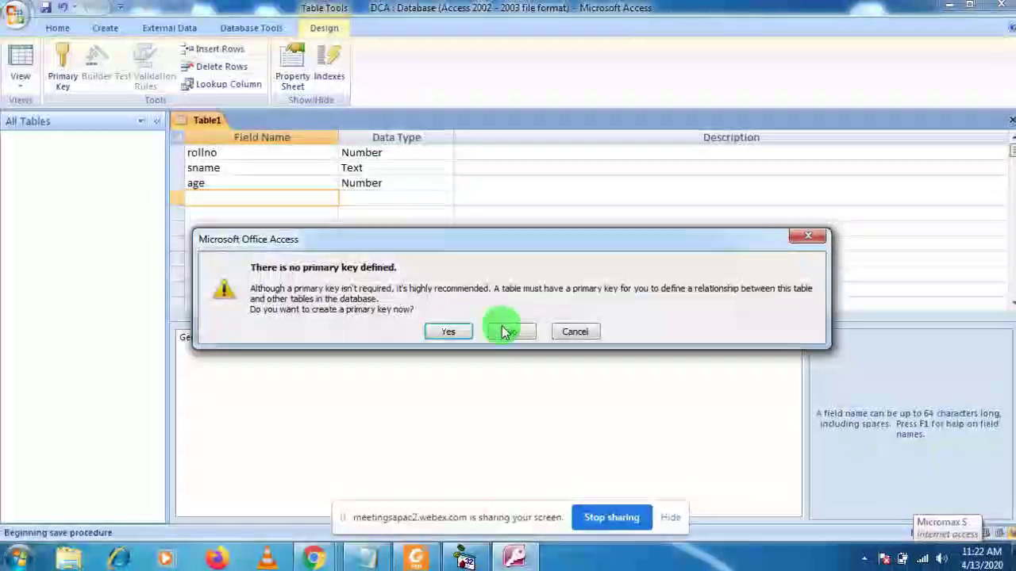
left_click(766, 343)
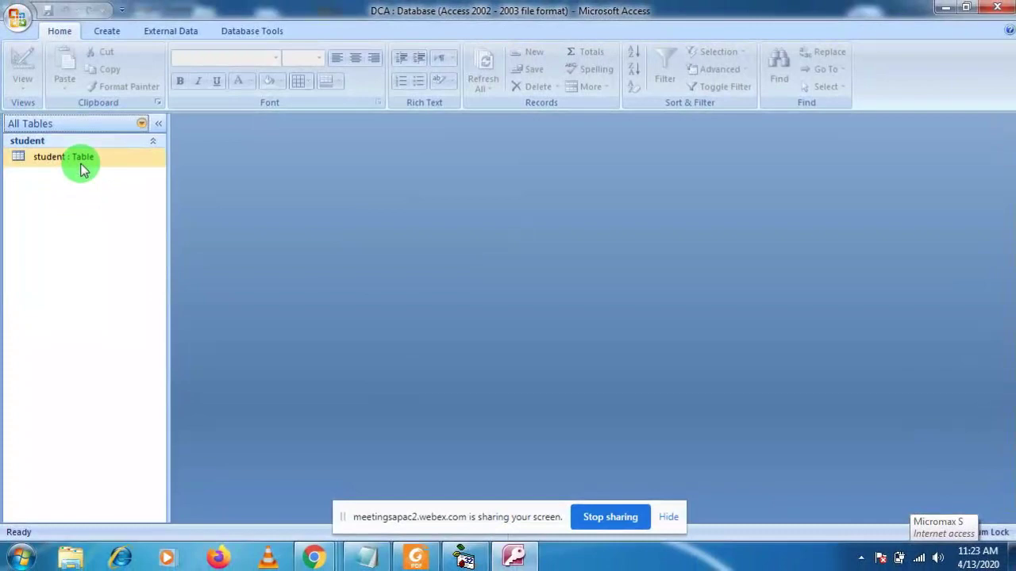
Step: Open the student table and enter the first record, roll number 101, age 21
right_click(81, 163)
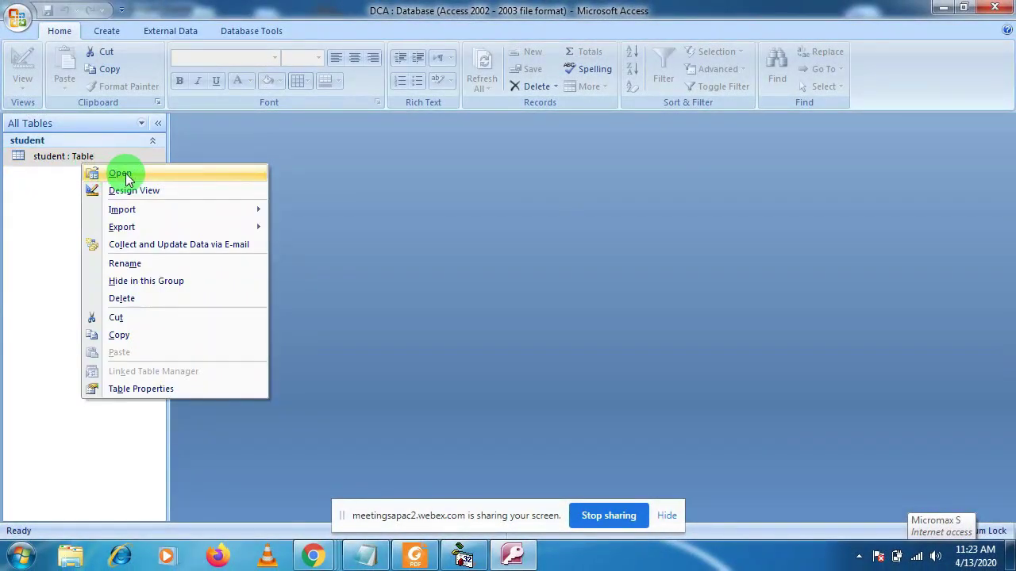
left_click(123, 174)
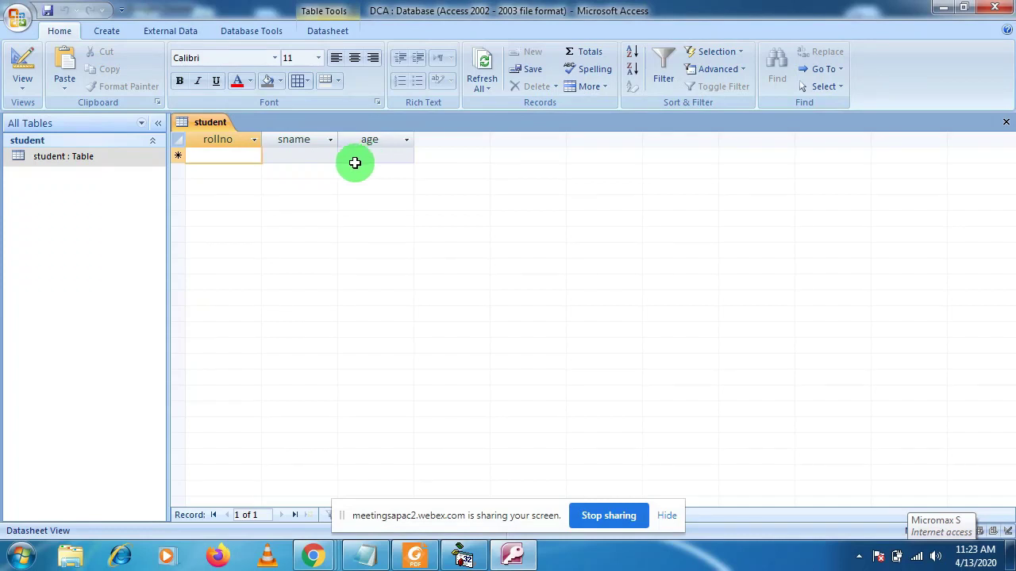
type("101")
key("Tab")
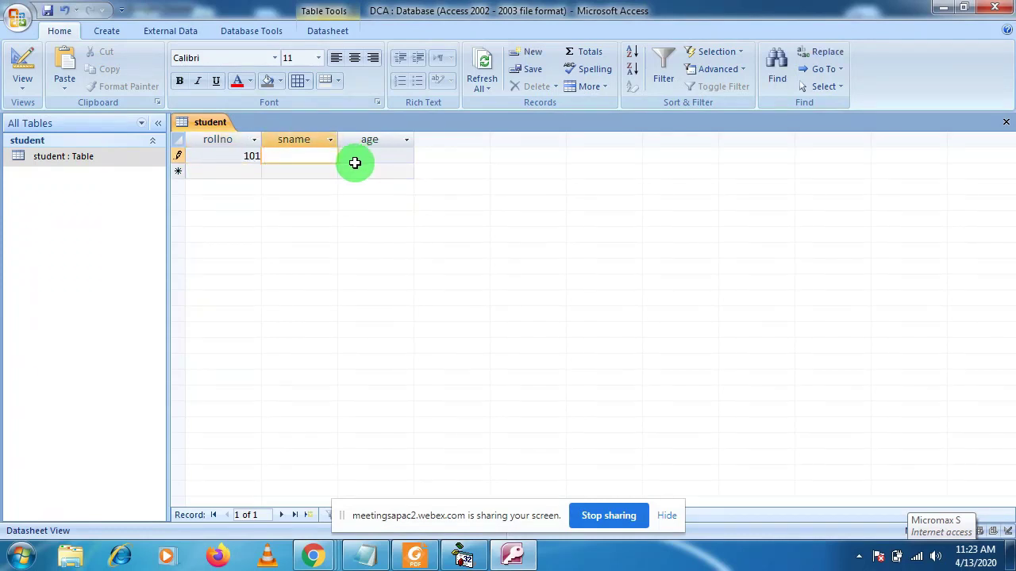
key("Tab")
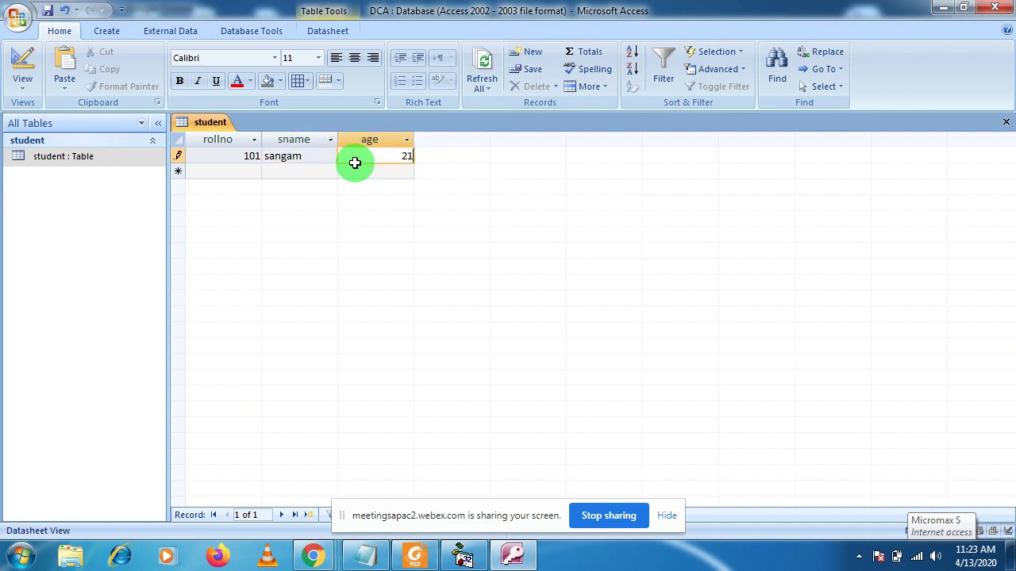
key("Tab")
Step: Enter record 102 with a student name and age 20
type("102")
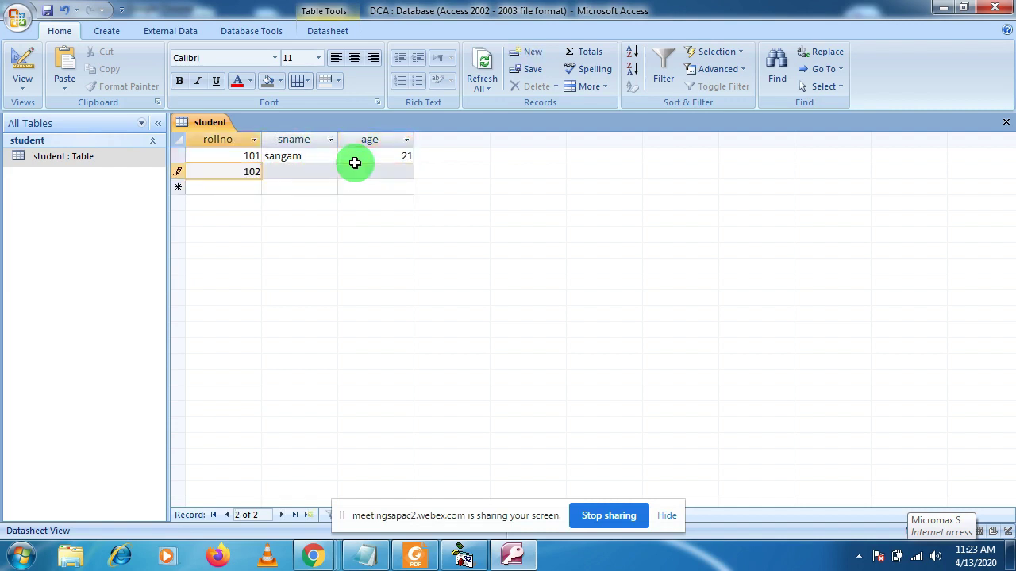
key("Tab")
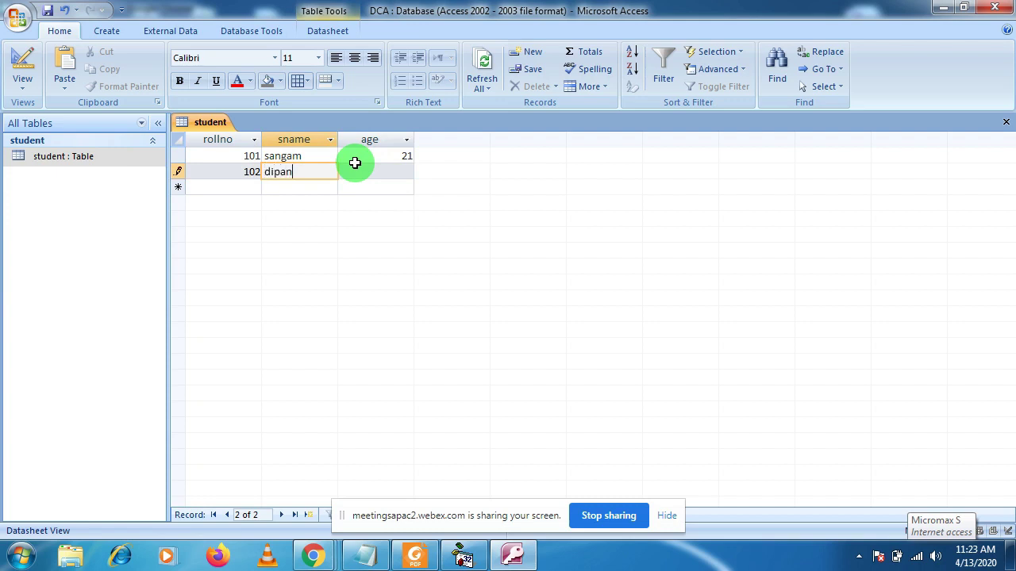
type("dipanshi")
key("Tab")
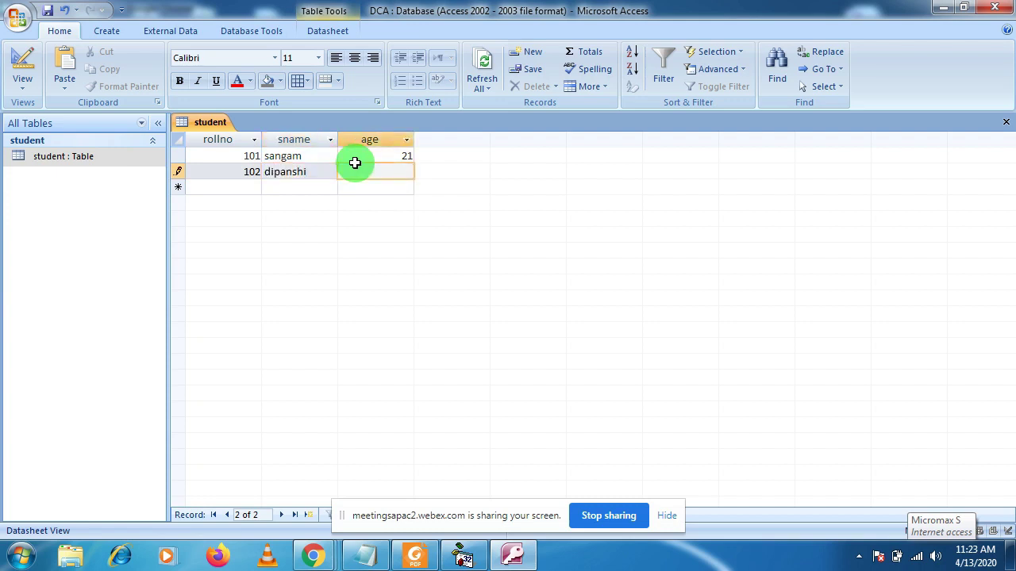
type("20")
key("Tab")
Step: Enter record 103 aged 20, save it, and close the student datasheet
type("1")
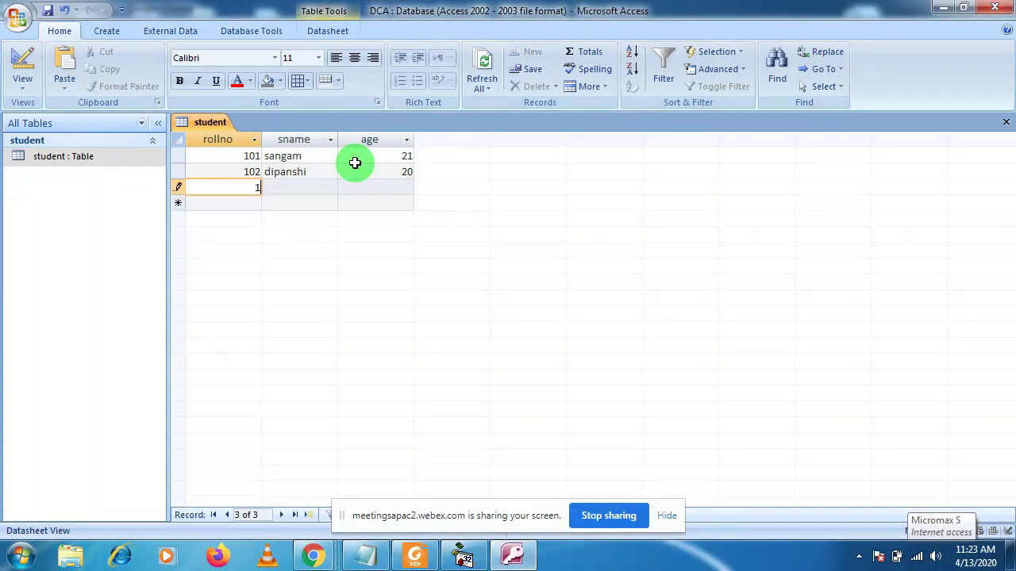
key("Tab")
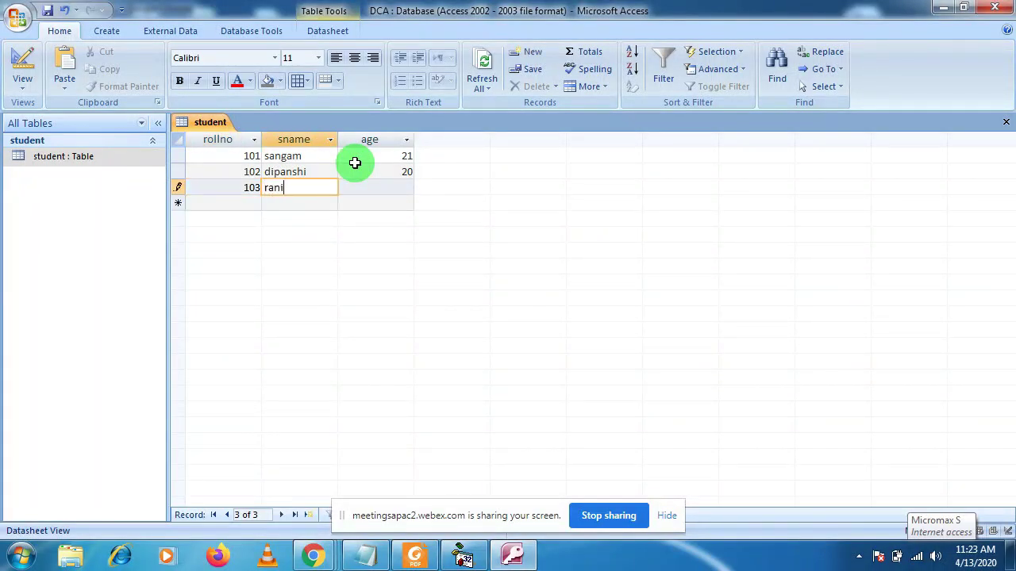
key("Tab")
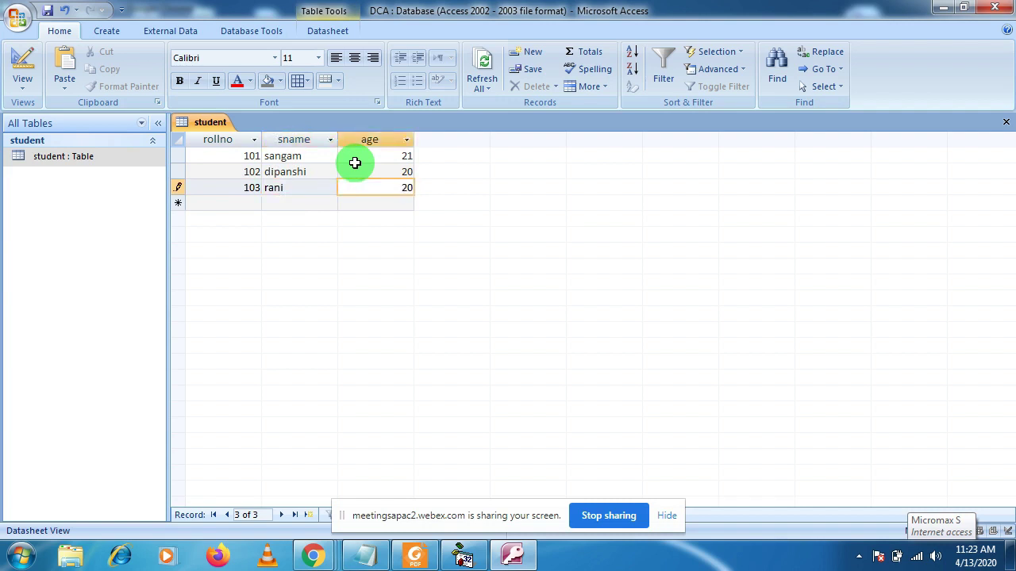
type("20")
left_click(358, 201)
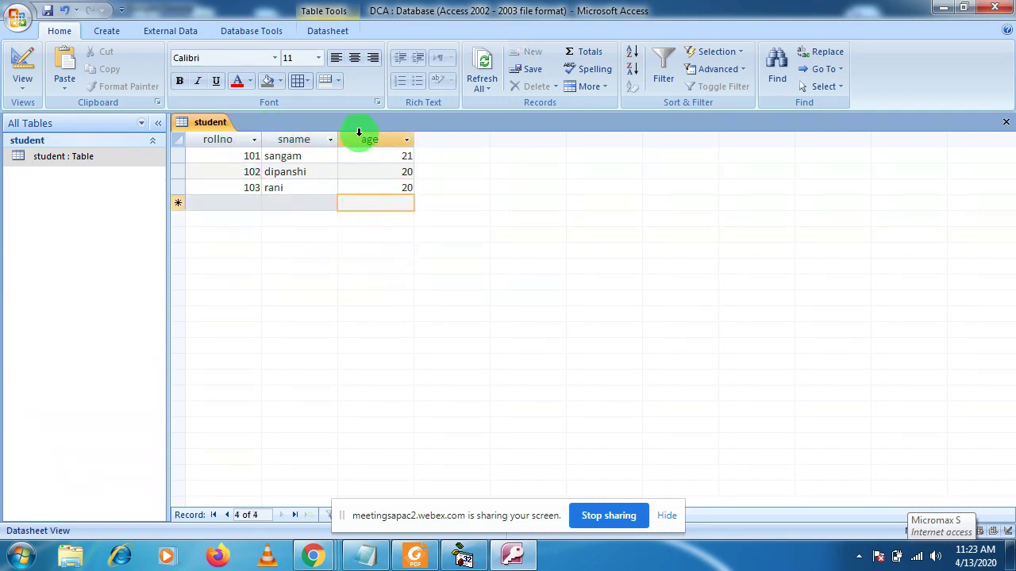
left_click(1004, 122)
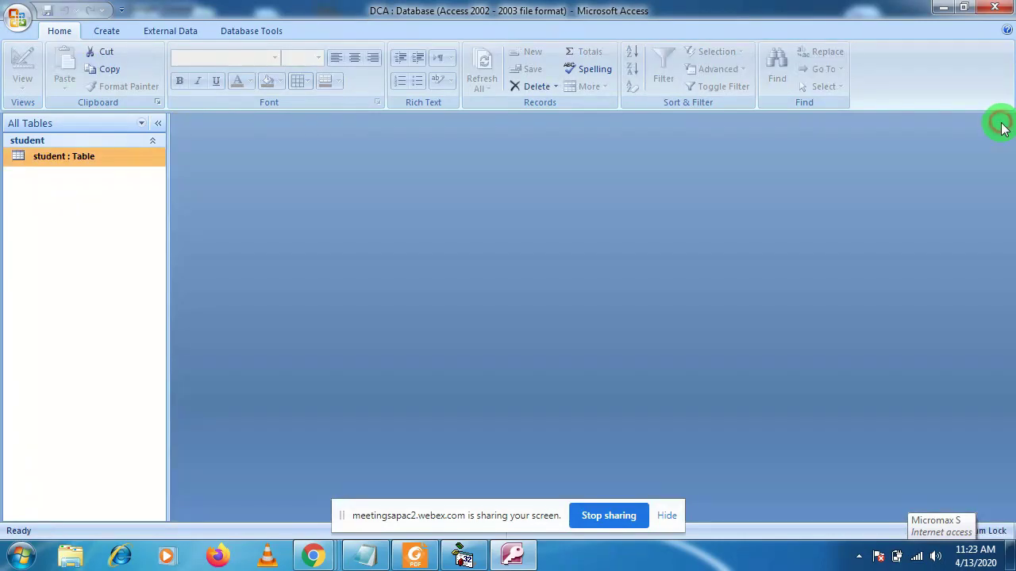
Step: Admit the participant waiting in the Webex lobby
left_click(995, 8)
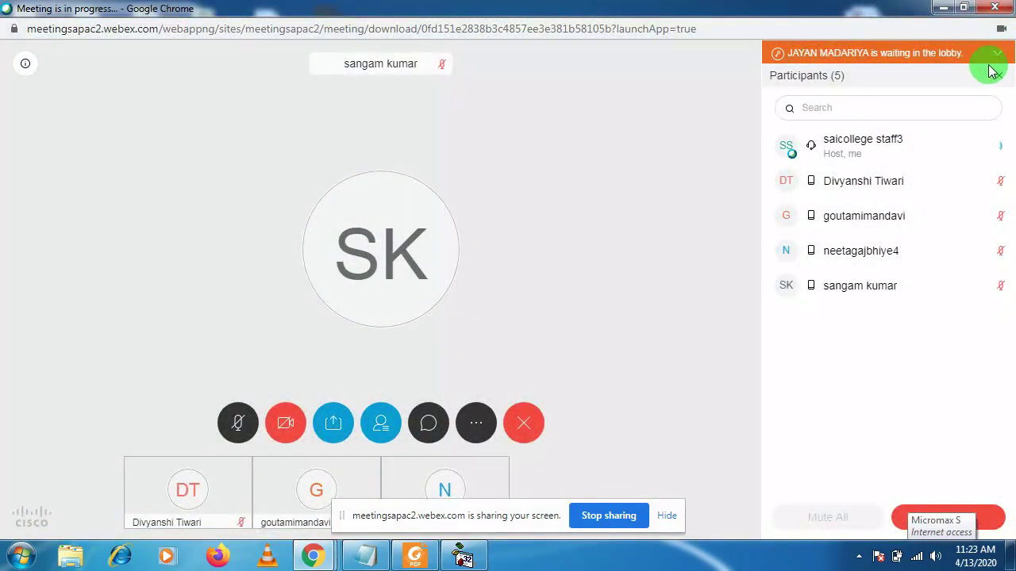
left_click(997, 52)
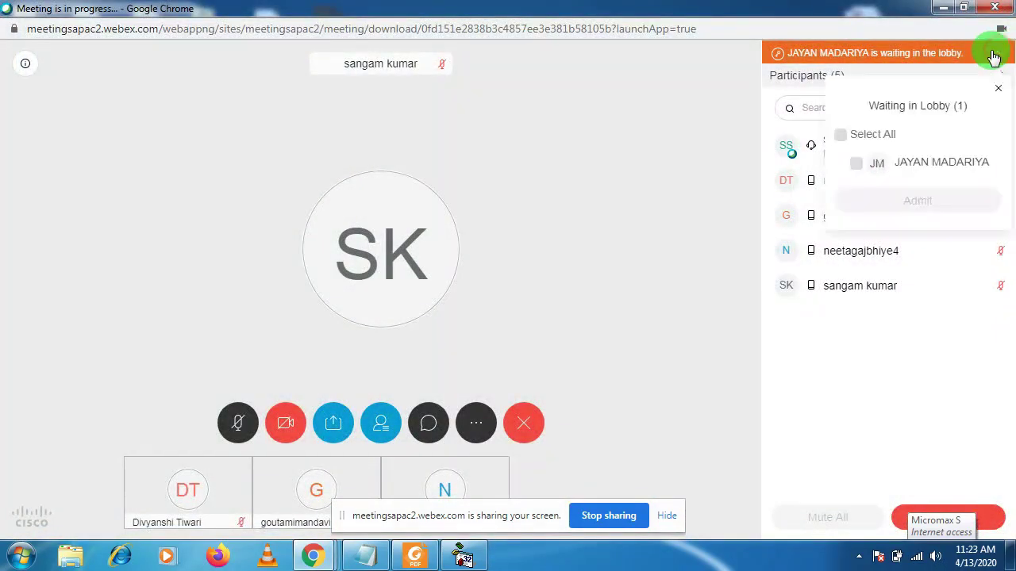
left_click(842, 137)
left_click(866, 200)
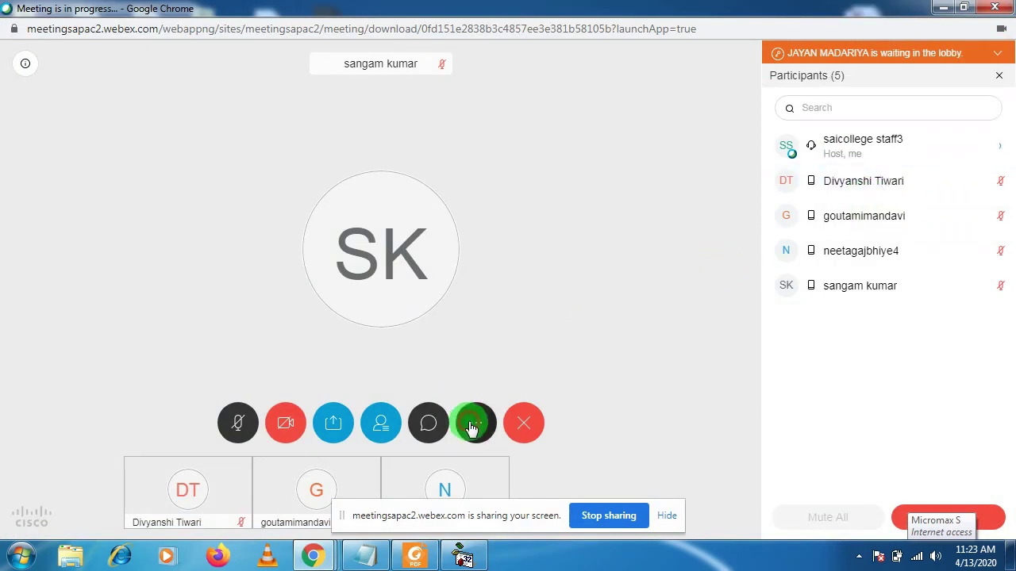
Step: Recheck the lobby and open and dismiss the extra meeting options several times
left_click(471, 428)
left_click(420, 163)
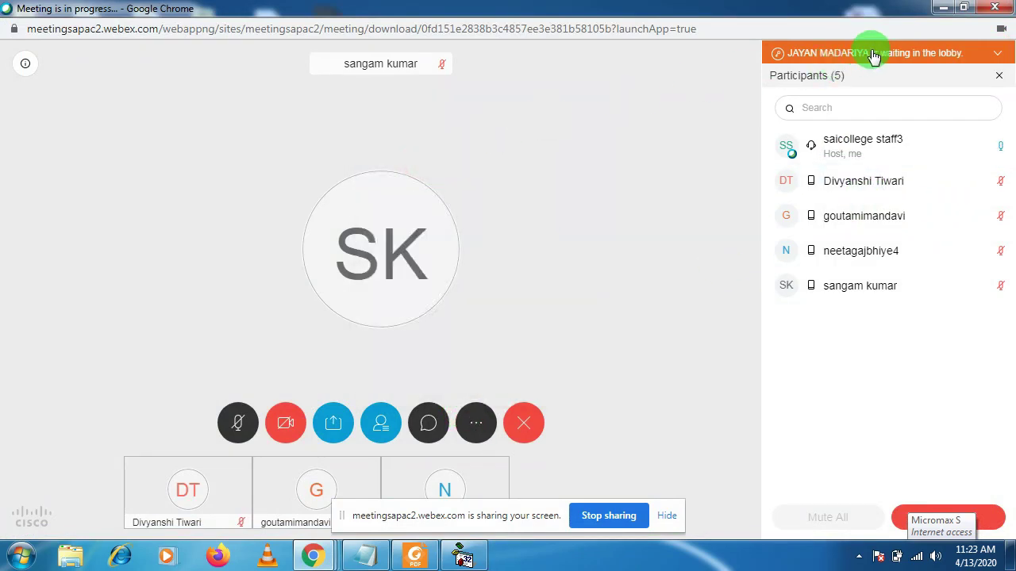
left_click(998, 54)
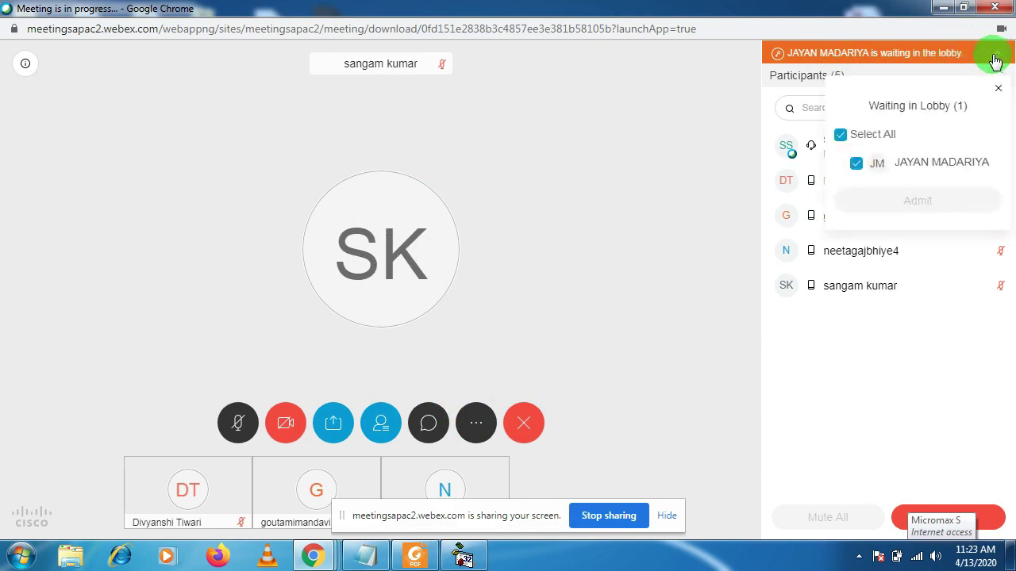
left_click(478, 422)
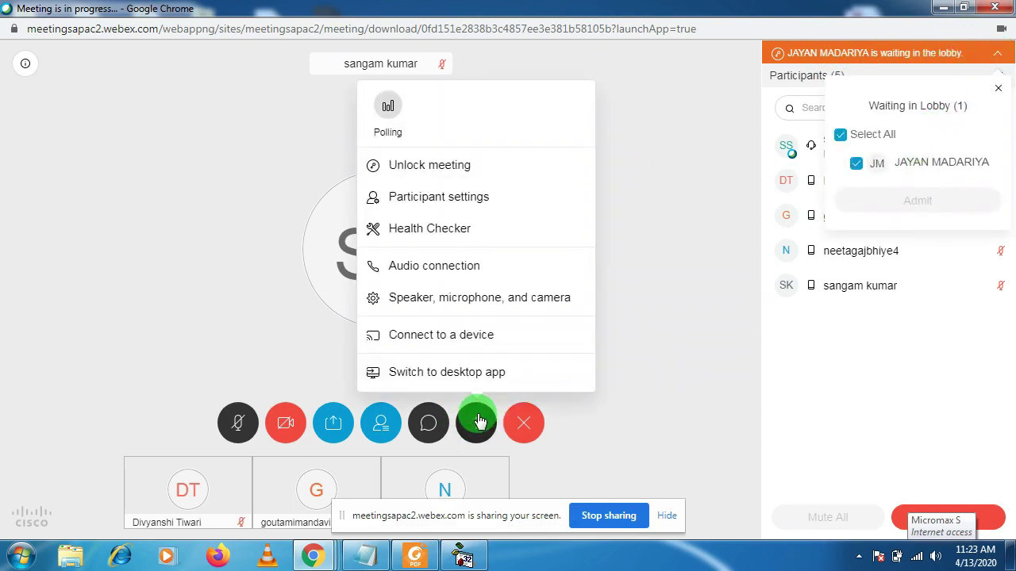
left_click(415, 164)
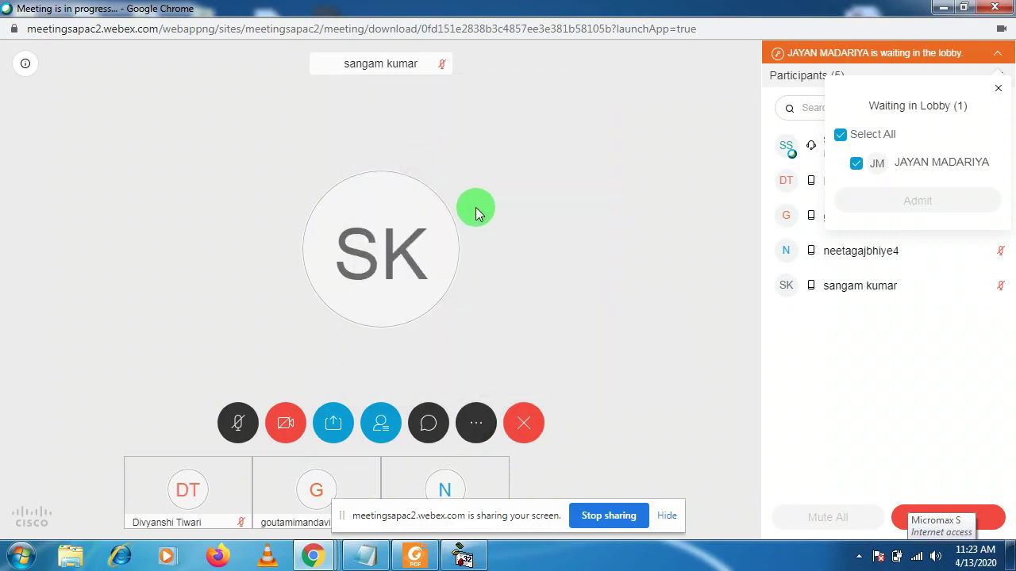
left_click(476, 423)
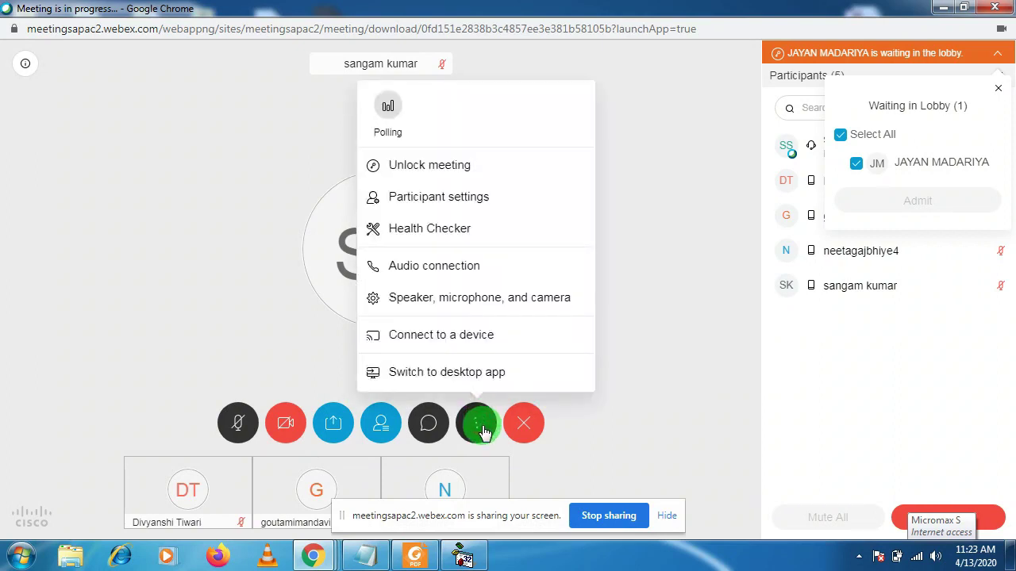
left_click(652, 111)
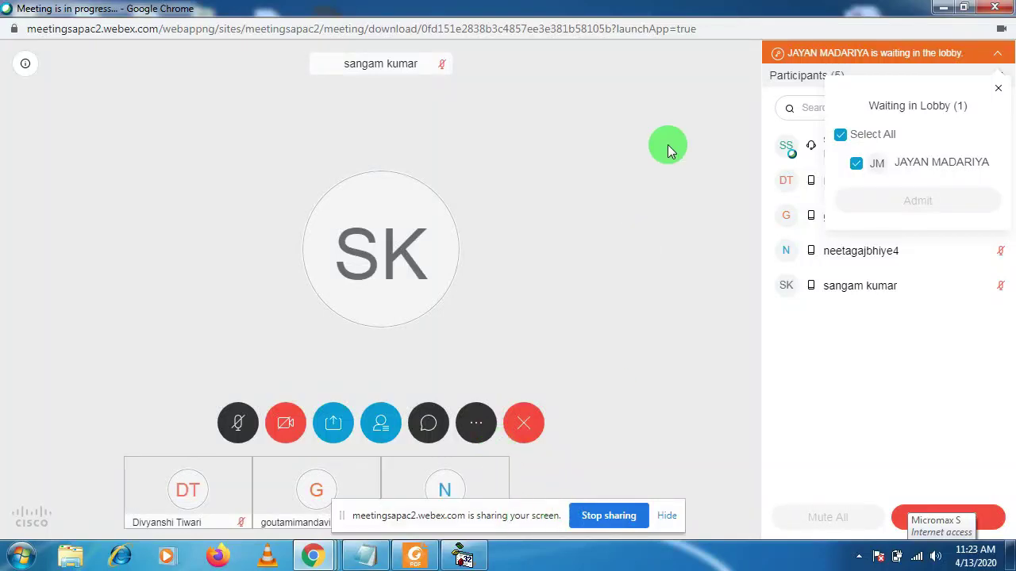
Step: Minimize the meeting window, restore it briefly, then minimize it again
left_click(937, 9)
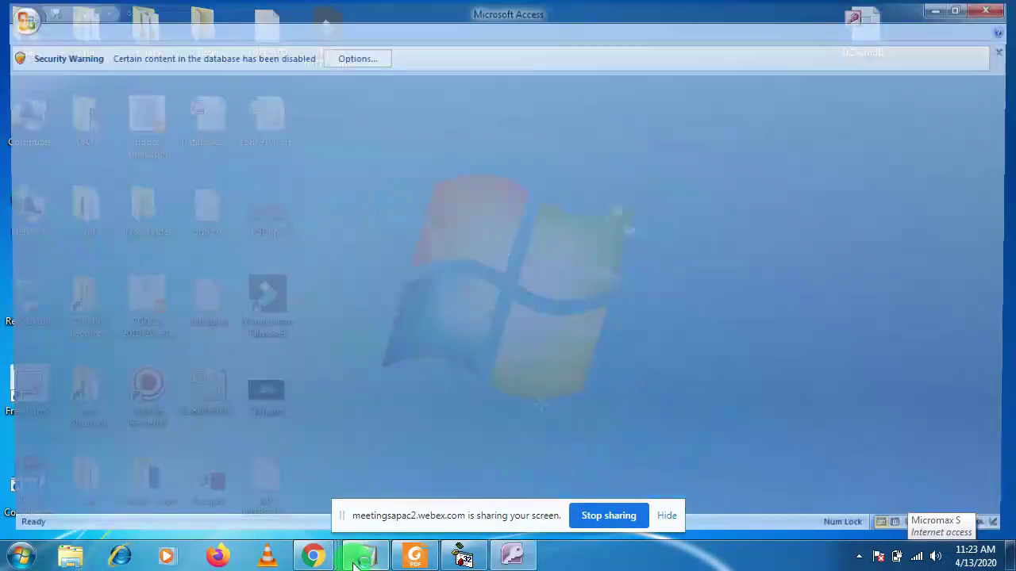
mouse_move(315, 560)
left_click(336, 481)
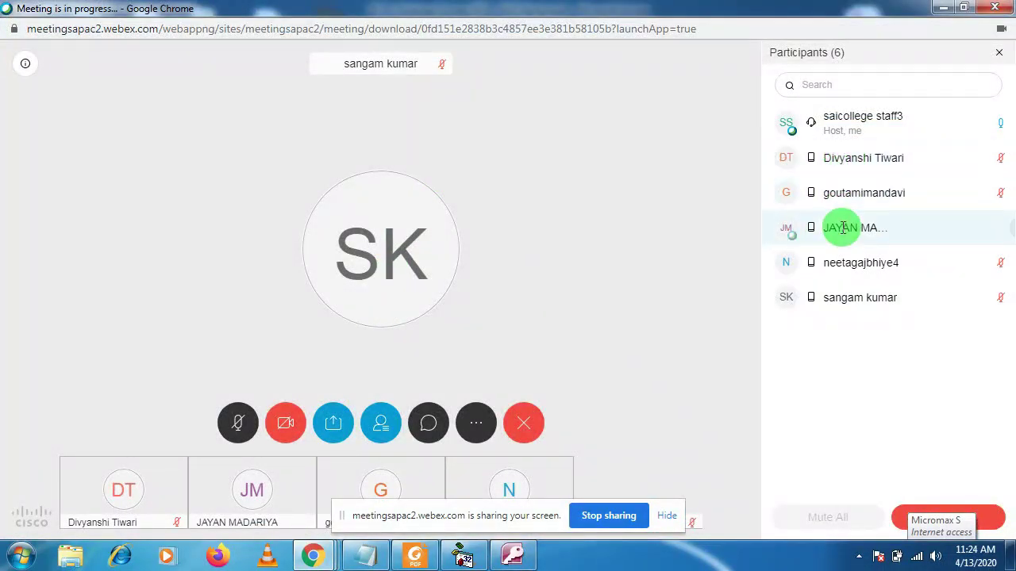
left_click(938, 10)
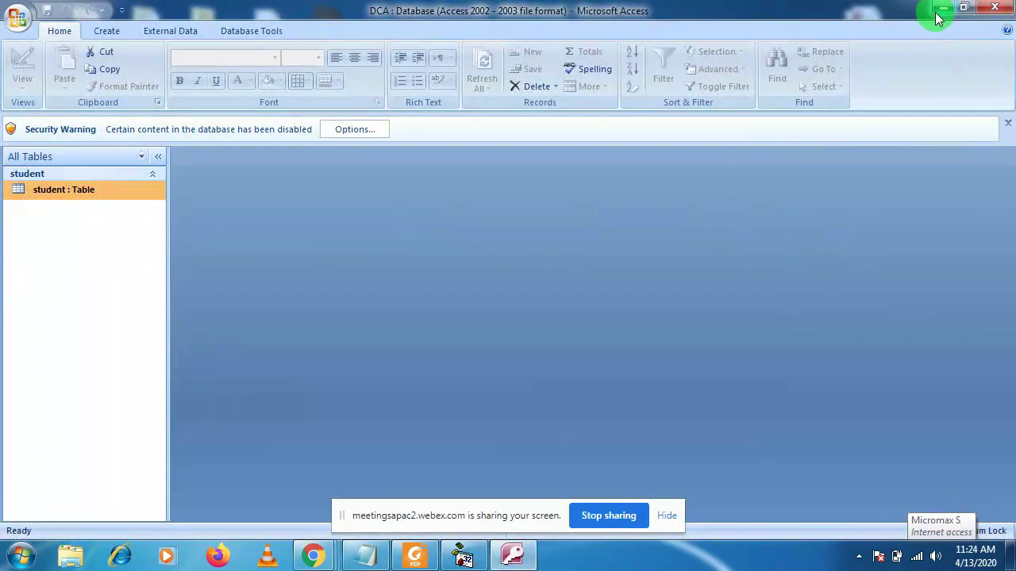
Step: Restart Access with DCA.mdb, view the student table's three records, close it, and dismiss the security warning
left_click(995, 13)
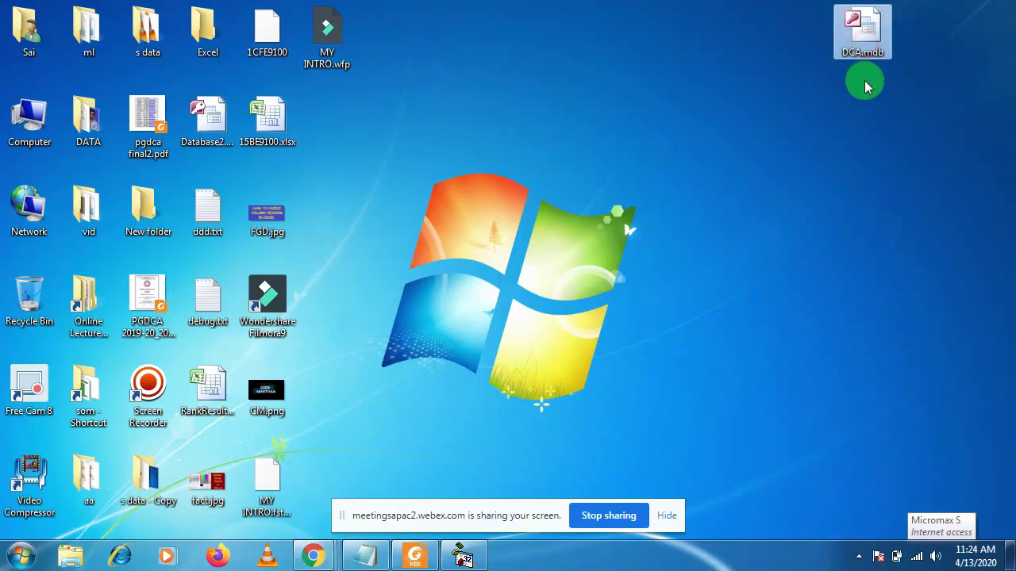
double_click(865, 37)
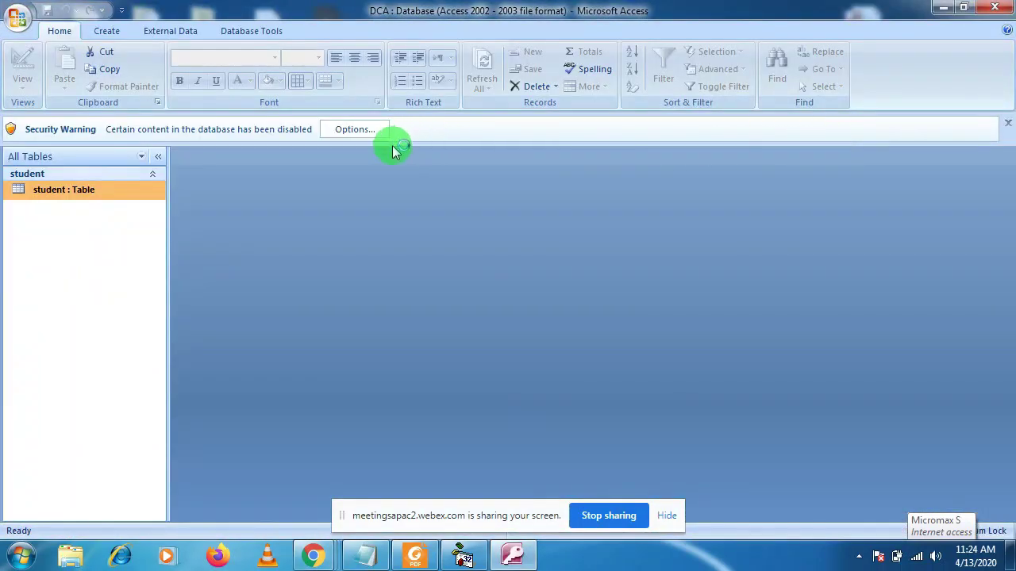
double_click(76, 193)
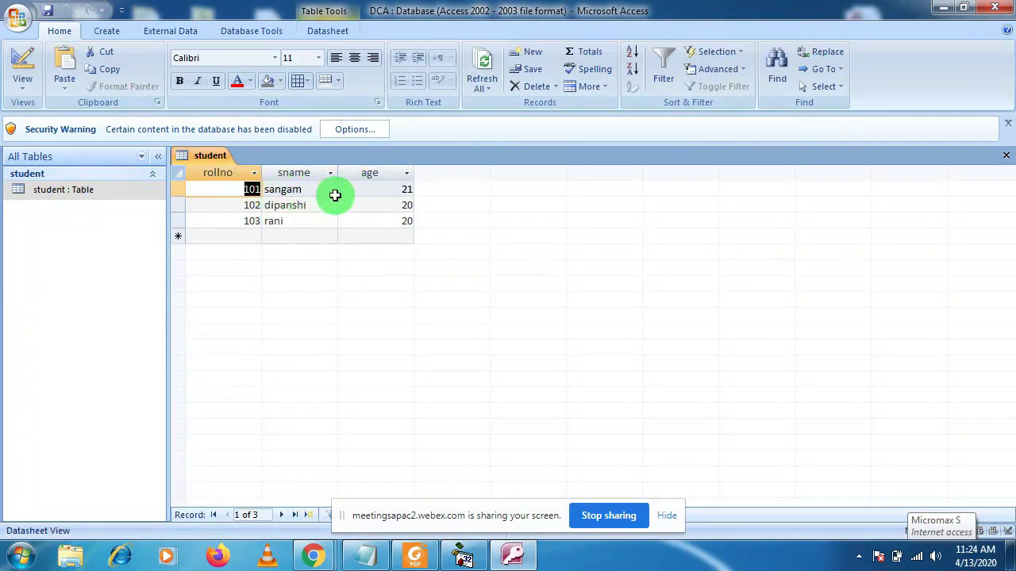
left_click(1006, 155)
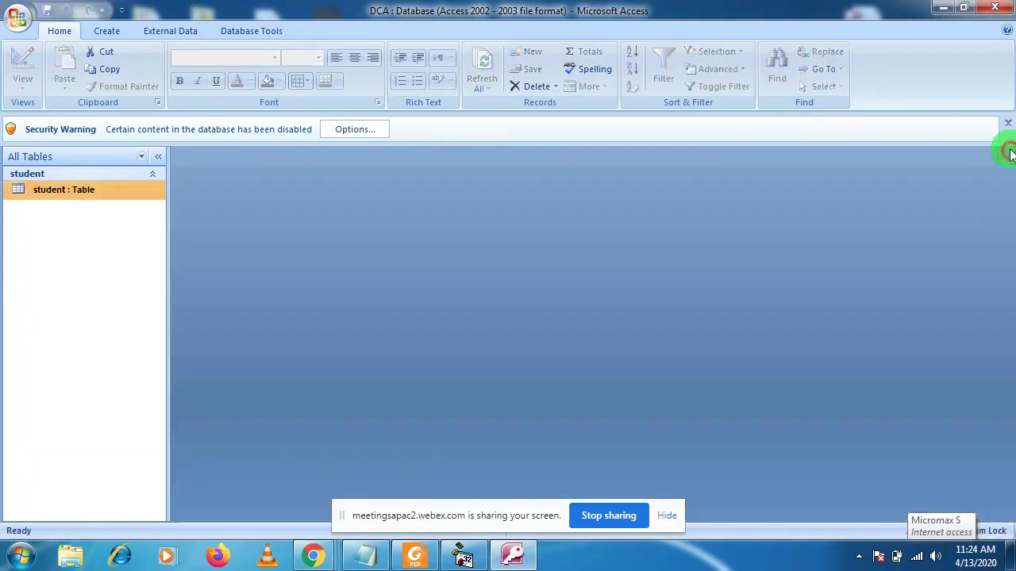
left_click(1007, 124)
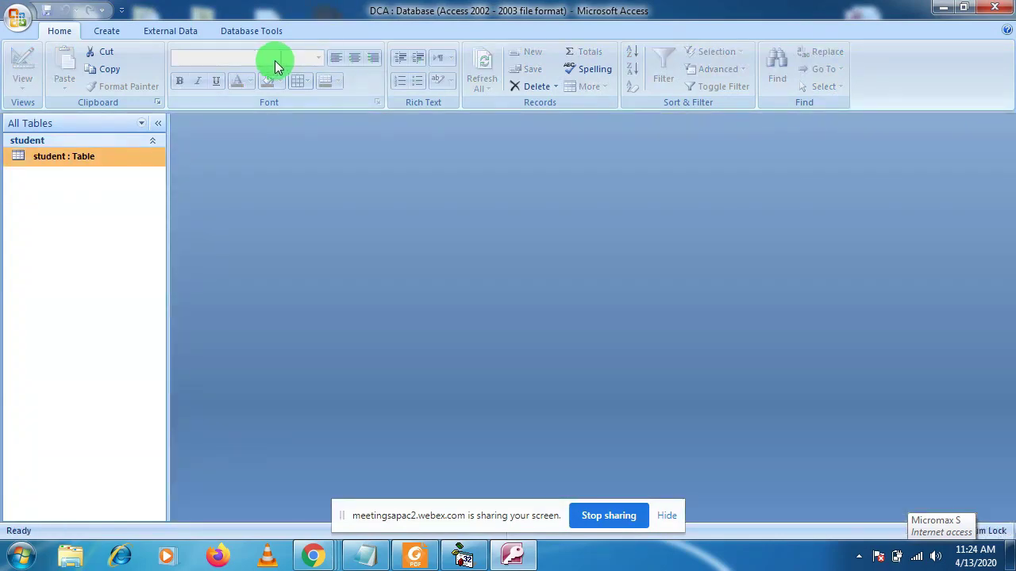
Step: In a new table design, define fields id (Number), tname (Text) and subject (Text)
left_click(115, 35)
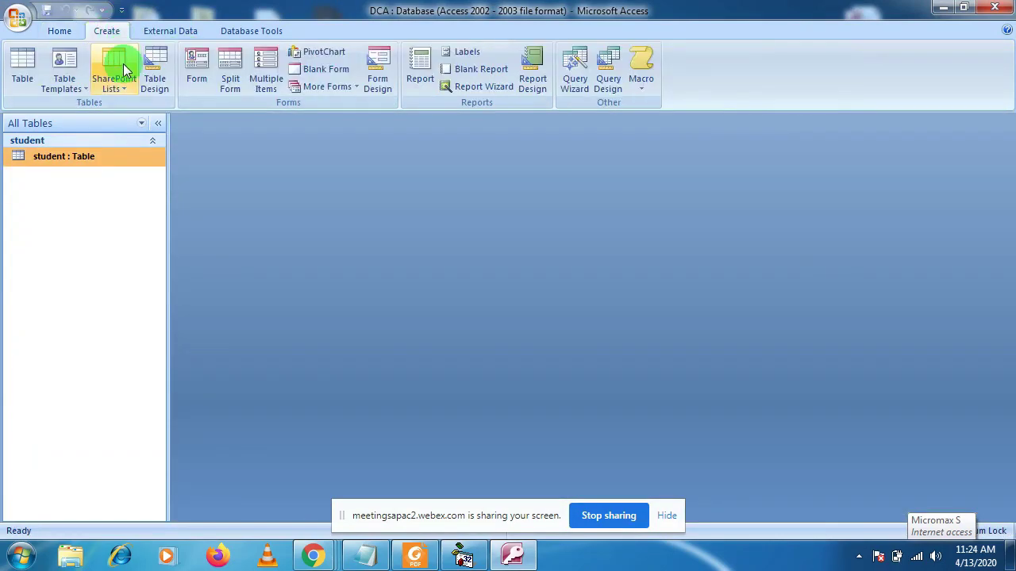
left_click(154, 75)
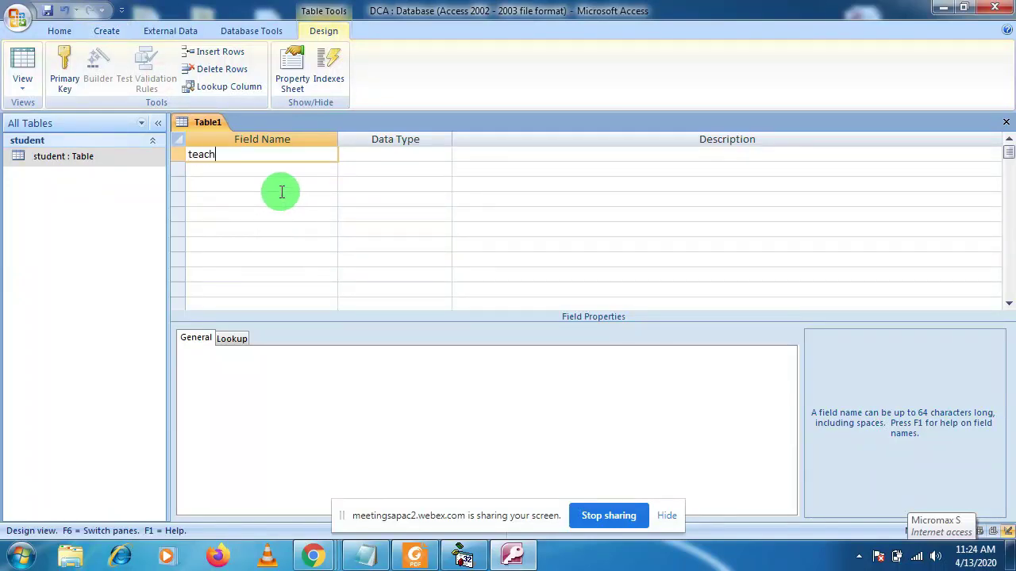
type("id")
key("Return")
type("n")
key("Return")
key("Return")
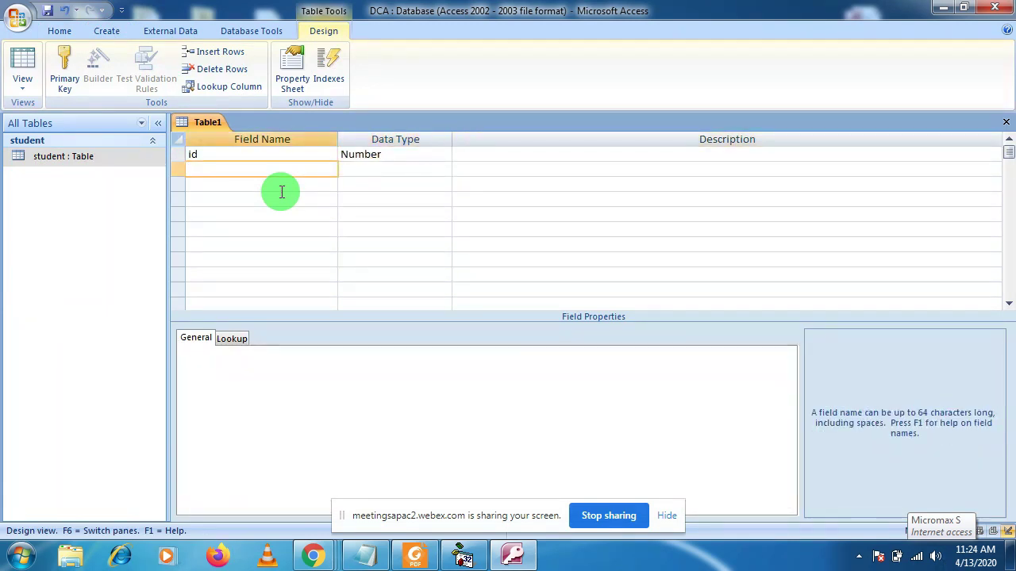
type("tnae")
key("Return")
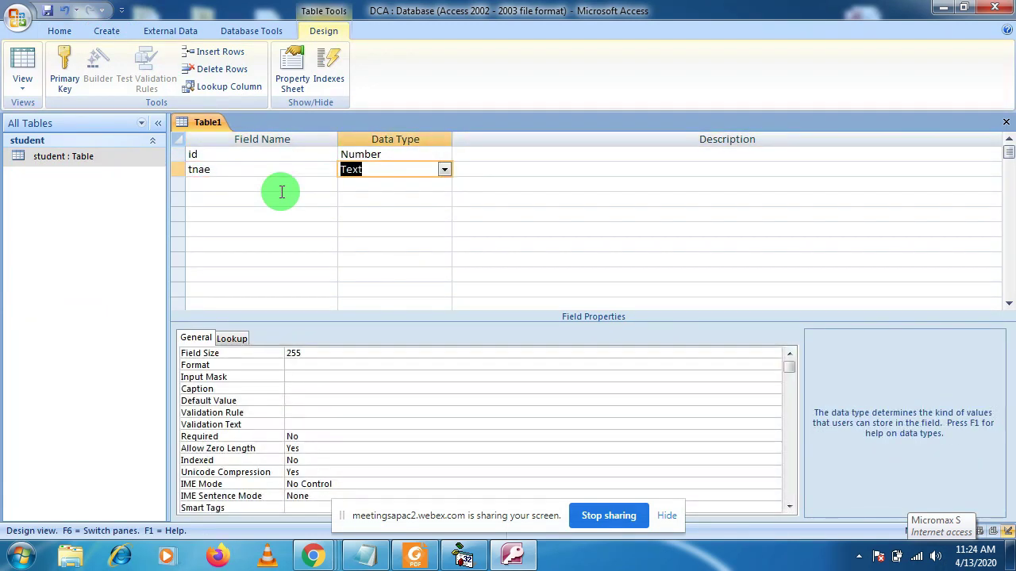
left_click(227, 169)
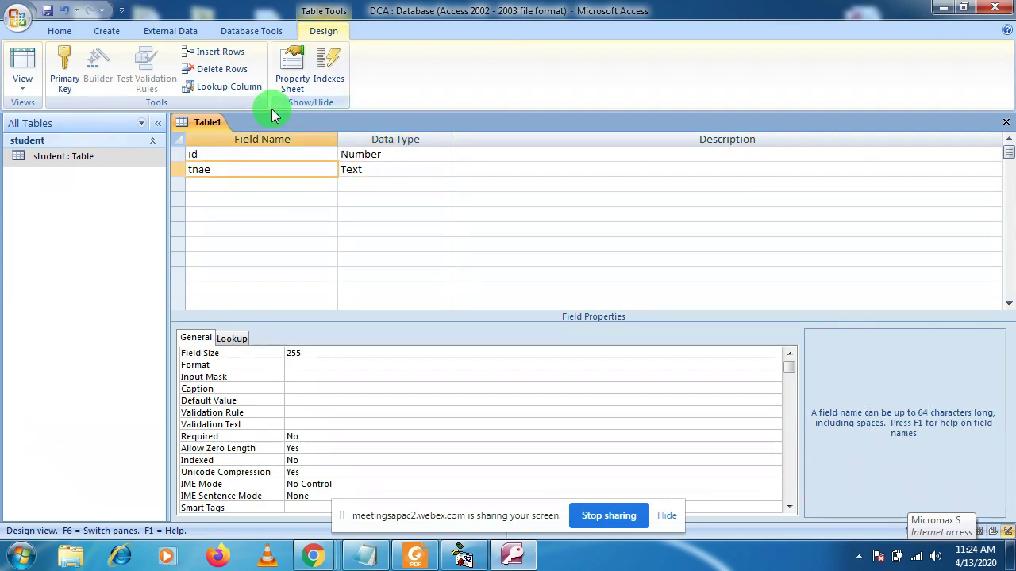
type("e")
key("Return")
key("Return")
key("Return")
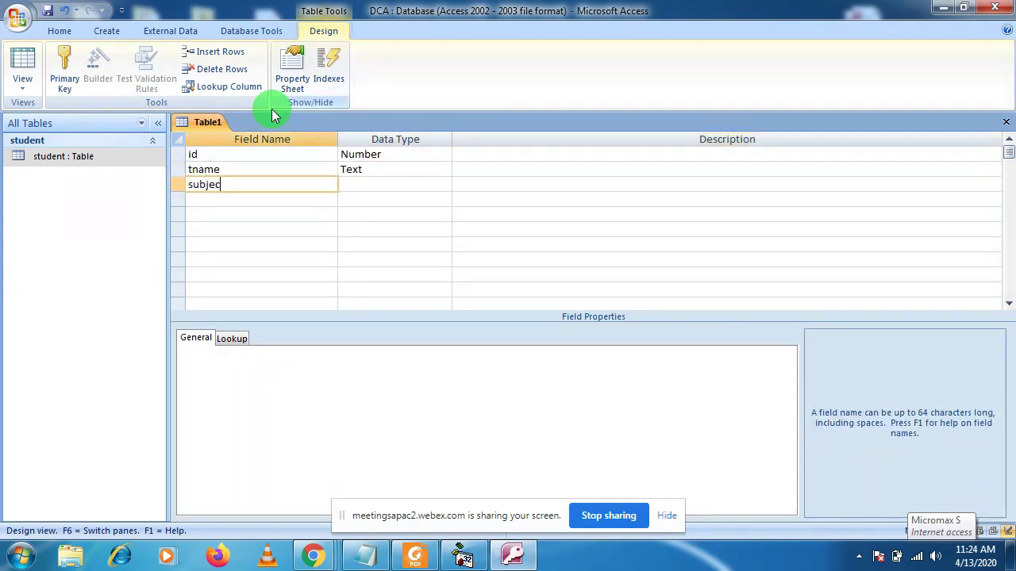
key("Return")
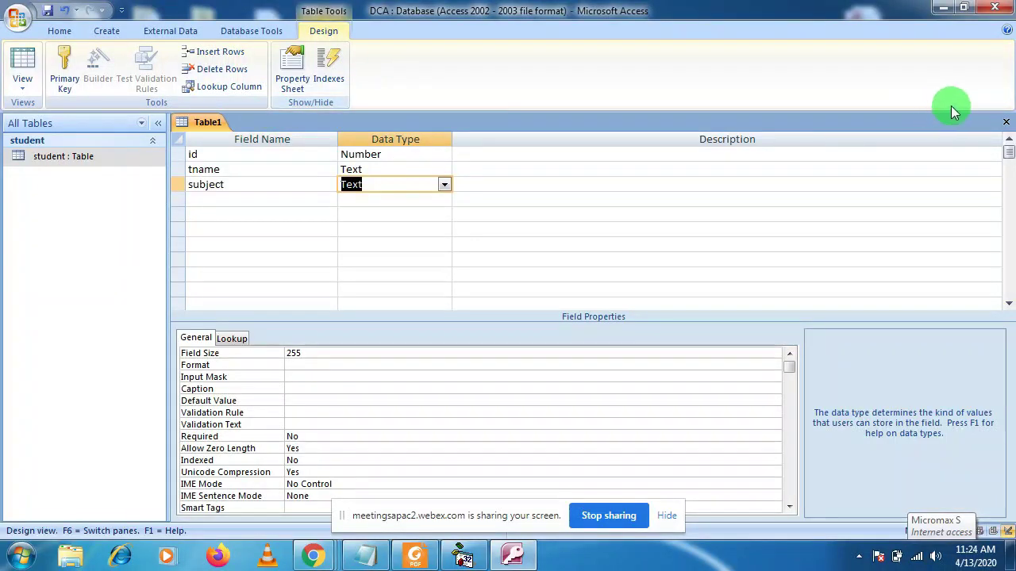
Step: Save the design as 'teacher' without adding a primary key
left_click(1006, 121)
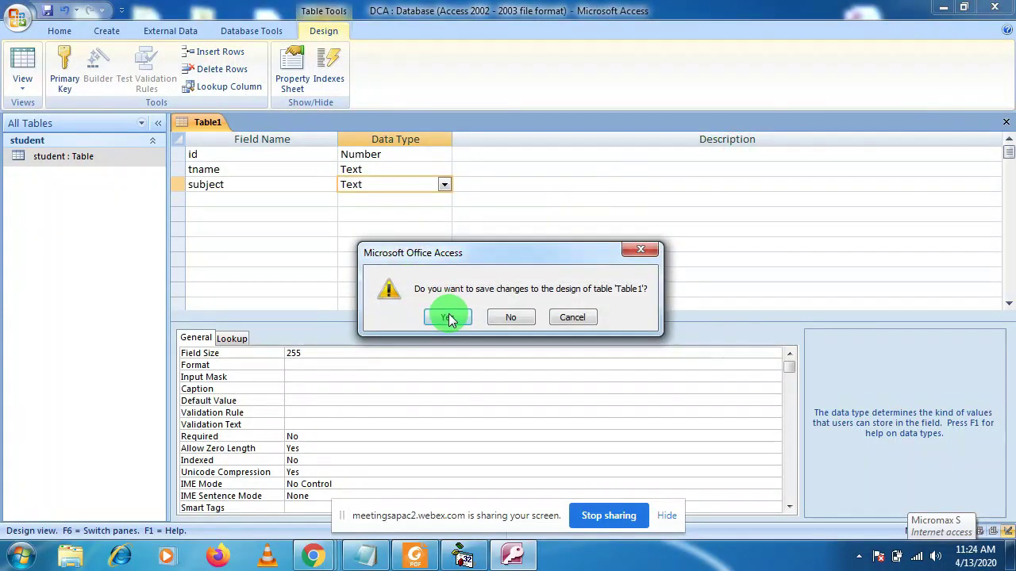
left_click(449, 317)
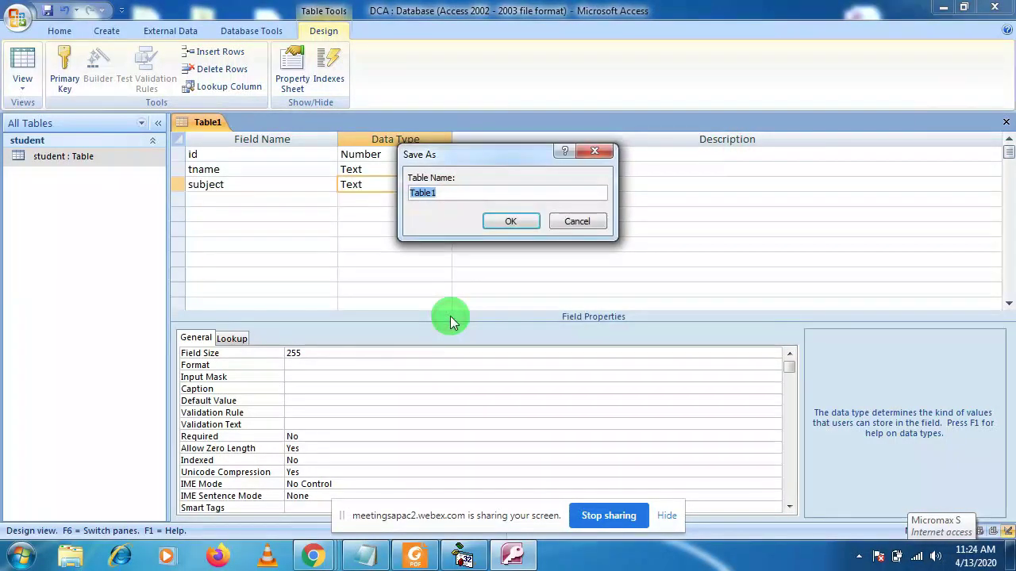
type("teacher")
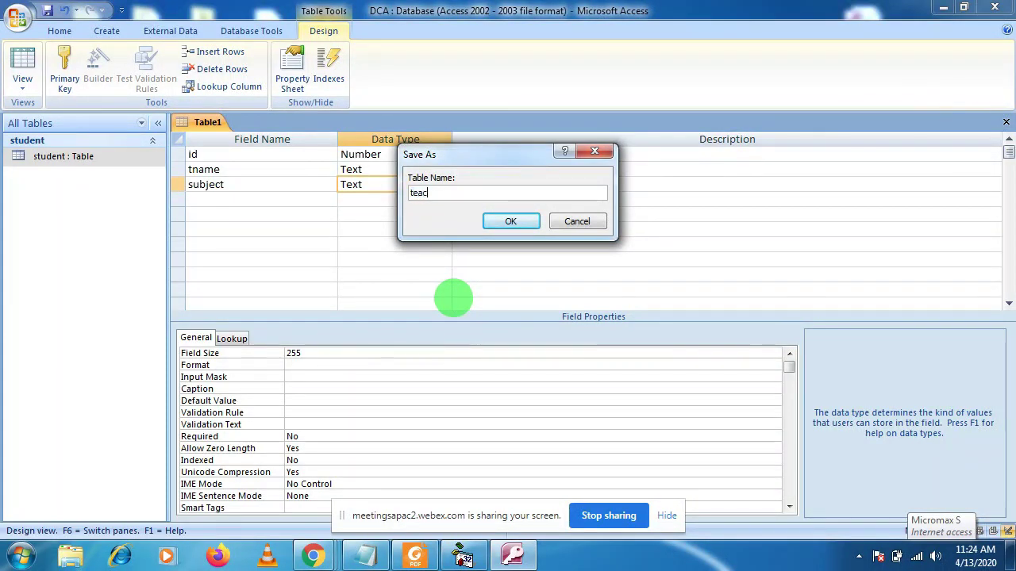
left_click(510, 221)
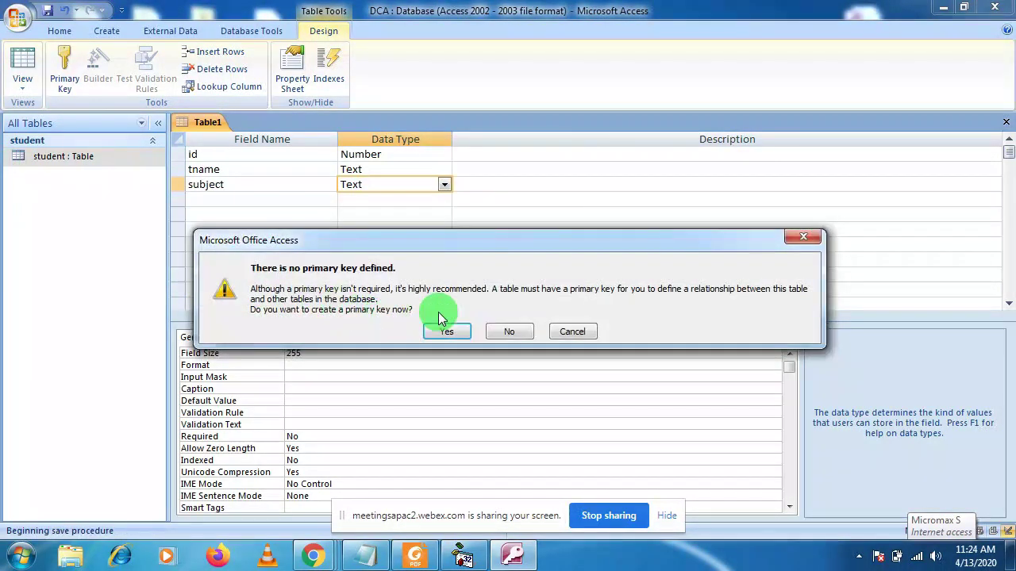
left_click(510, 332)
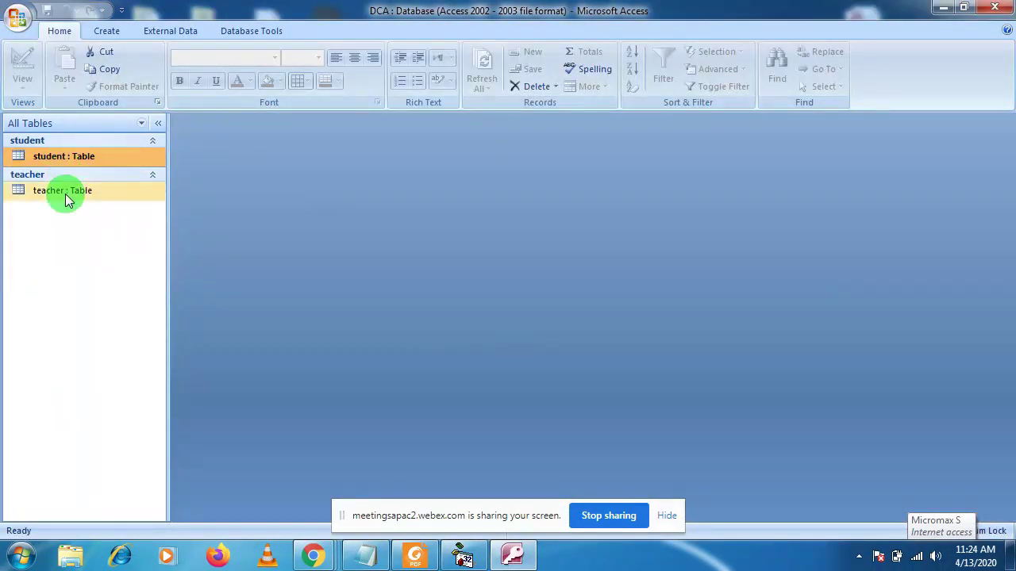
Step: Open the teacher table and enter record 10001 with a teacher name and subject vb
right_click(67, 200)
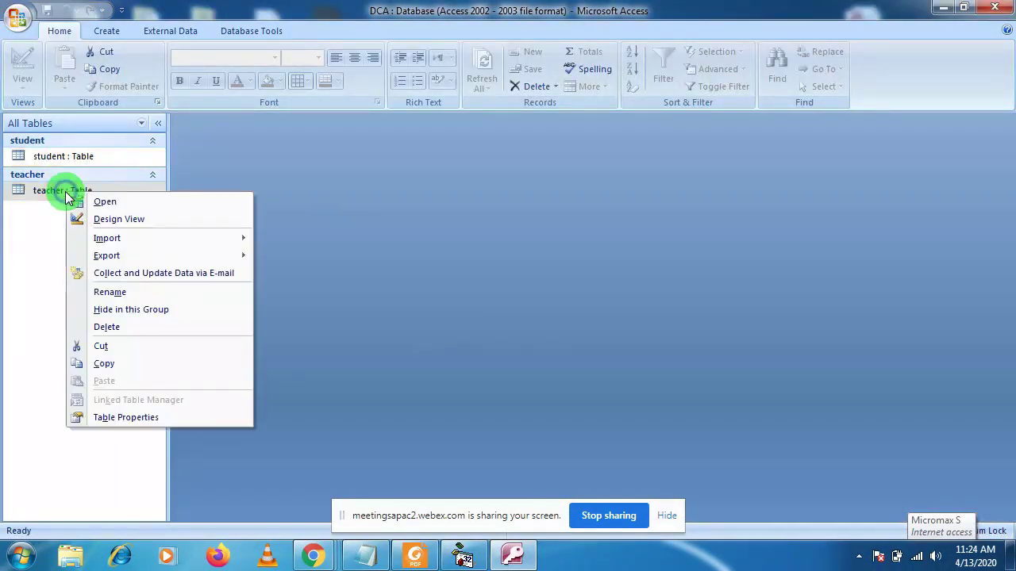
left_click(111, 204)
type("1001")
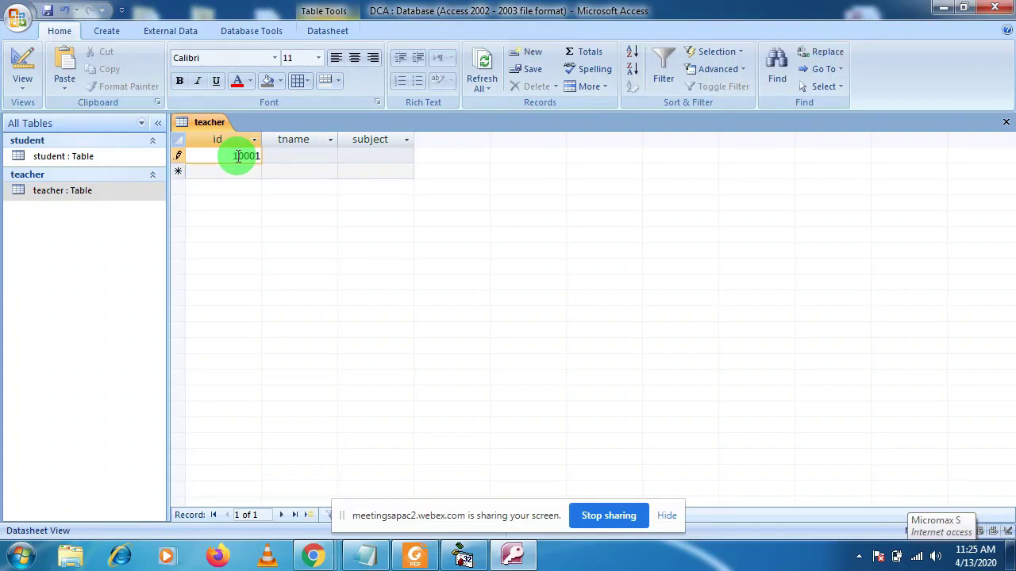
key("Tab")
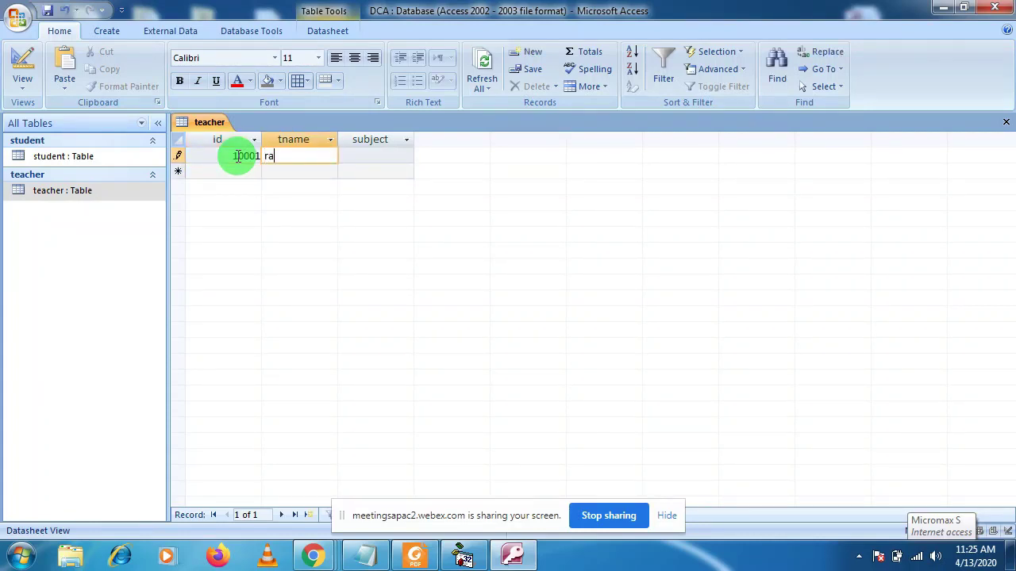
type("ramesh kumar")
key("Tab")
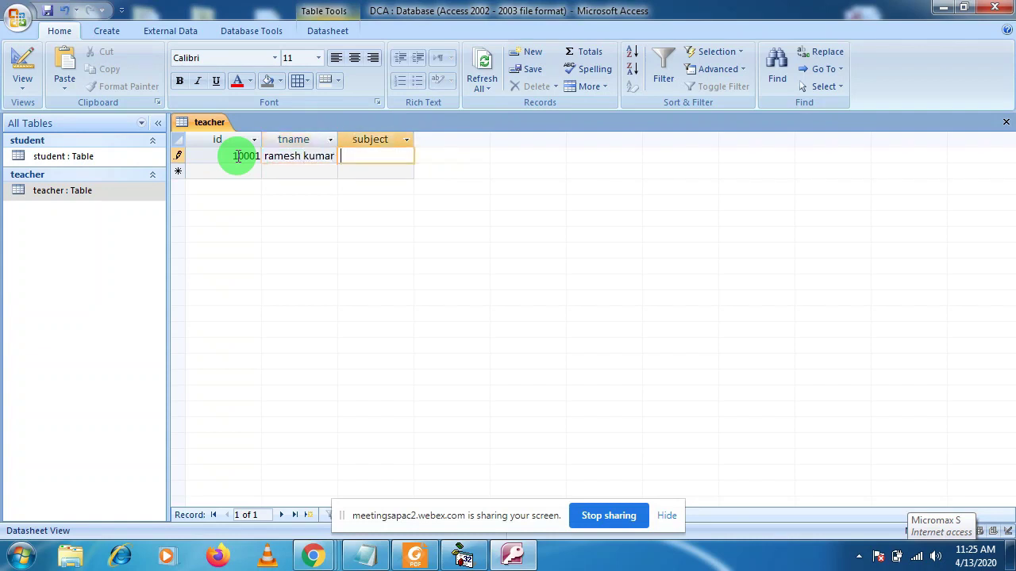
key("Tab")
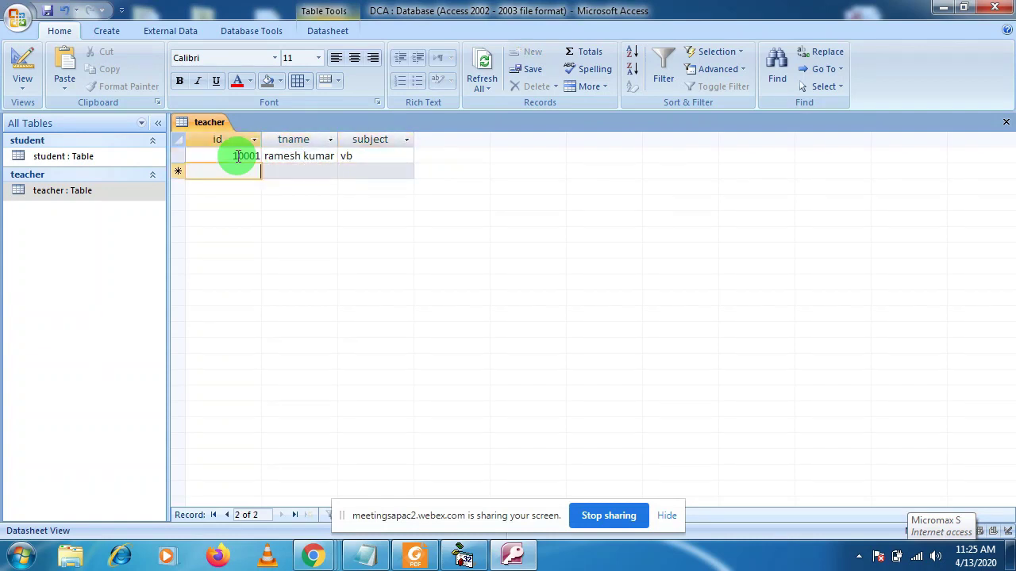
Step: Enter records 10002 (subject c) and 10003 (subject html), saving the third row
type("10002")
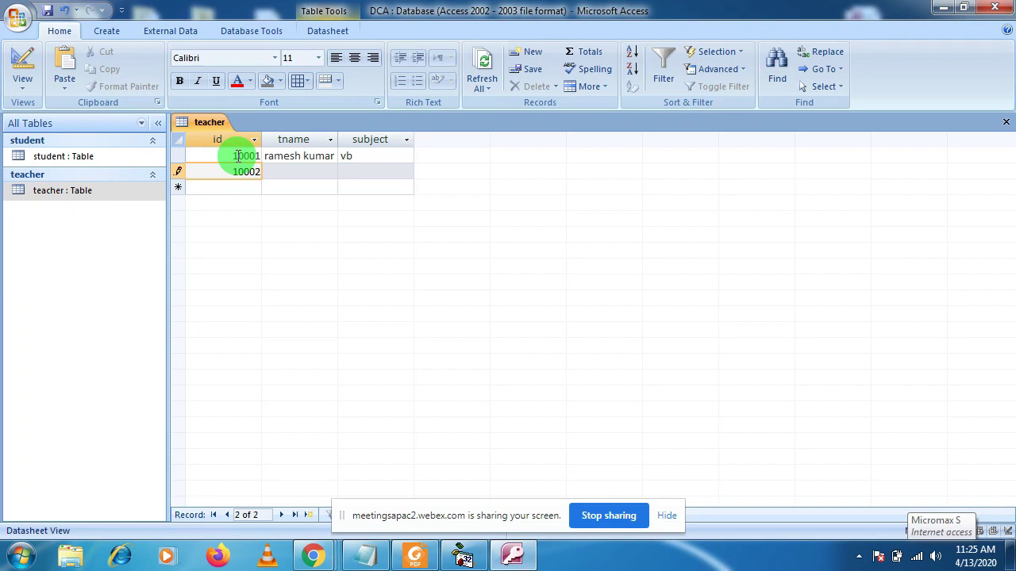
key("Tab")
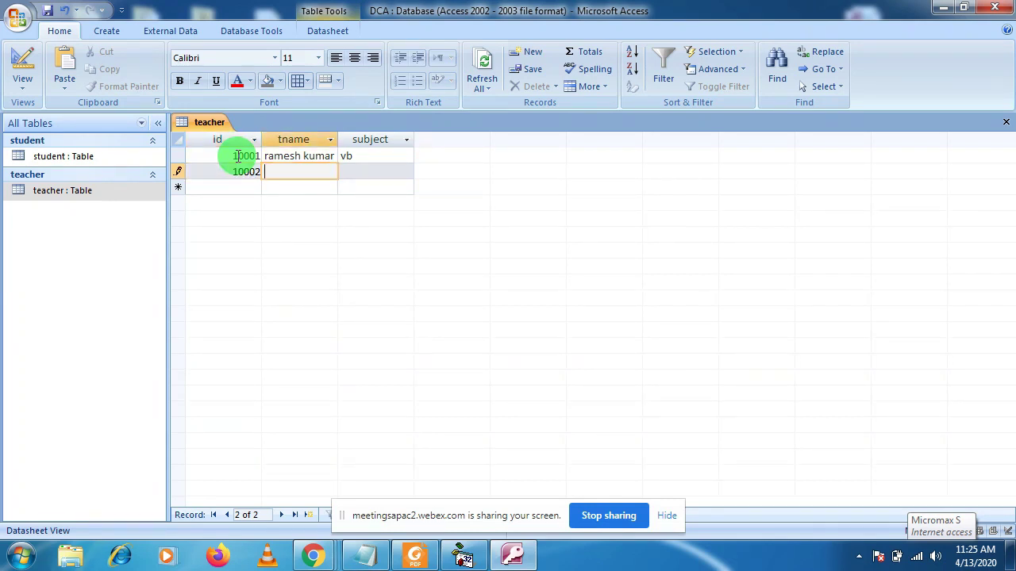
key("Tab")
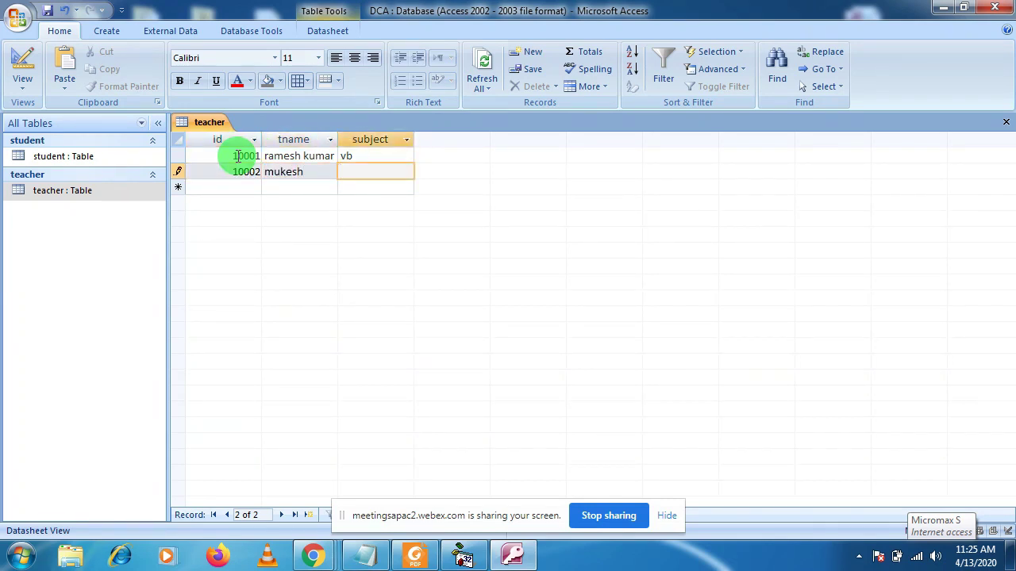
key("Tab")
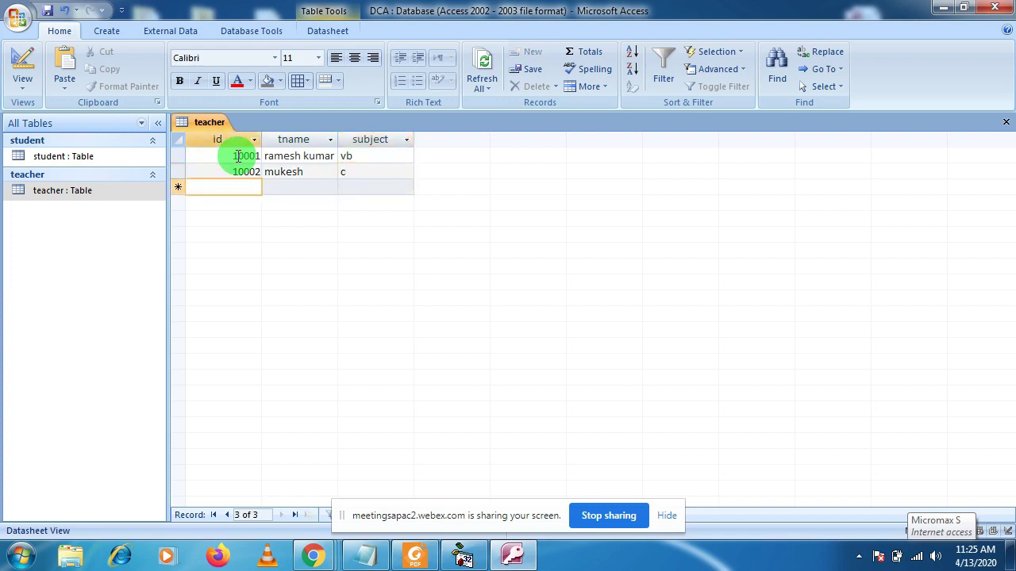
type("10003")
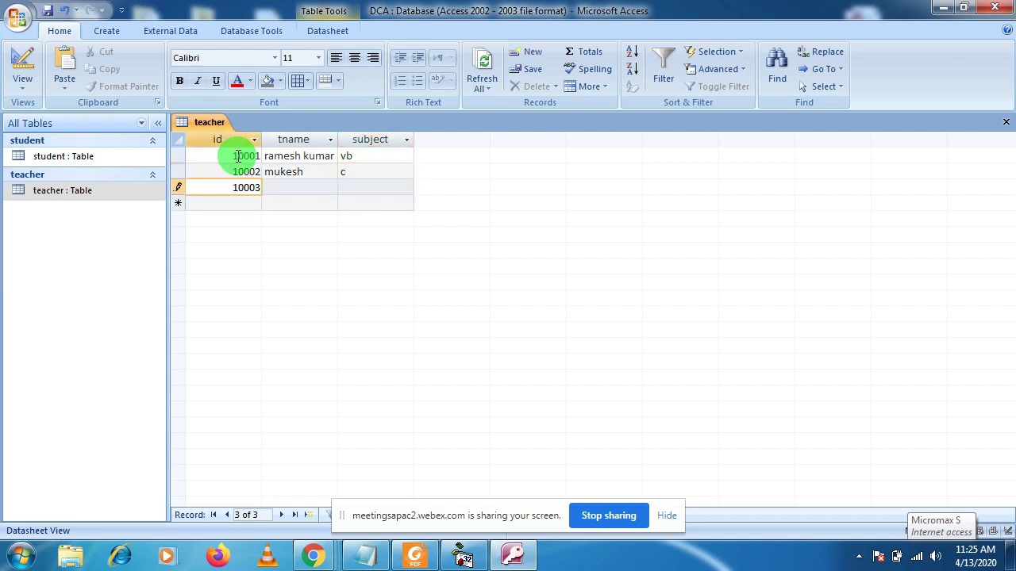
key("Tab")
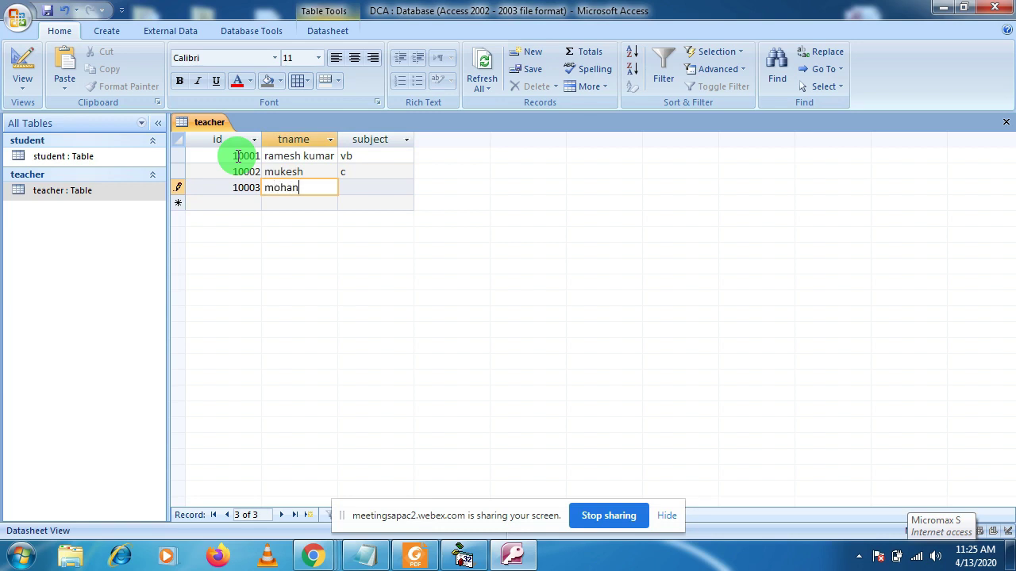
key("Tab")
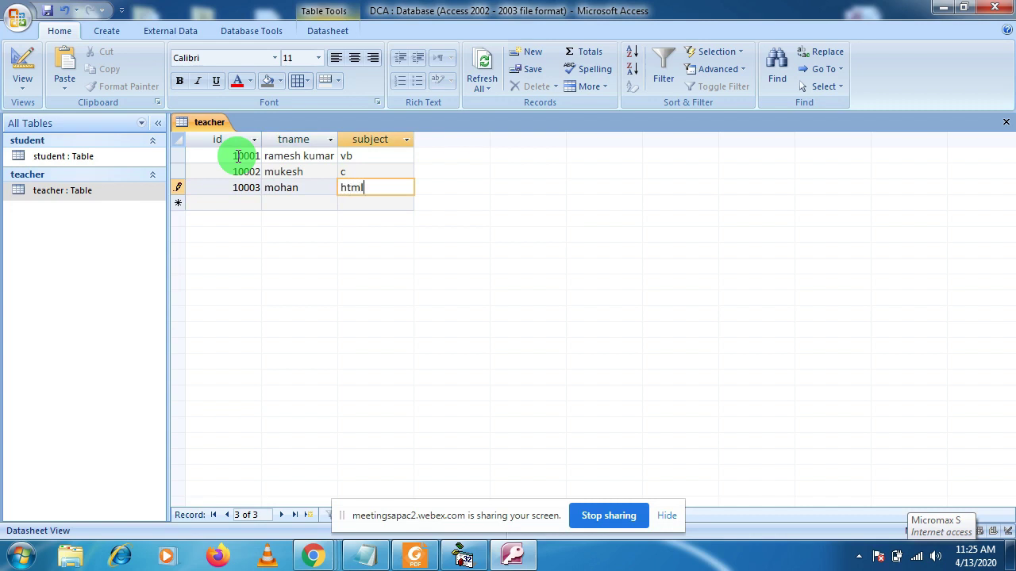
left_click(269, 203)
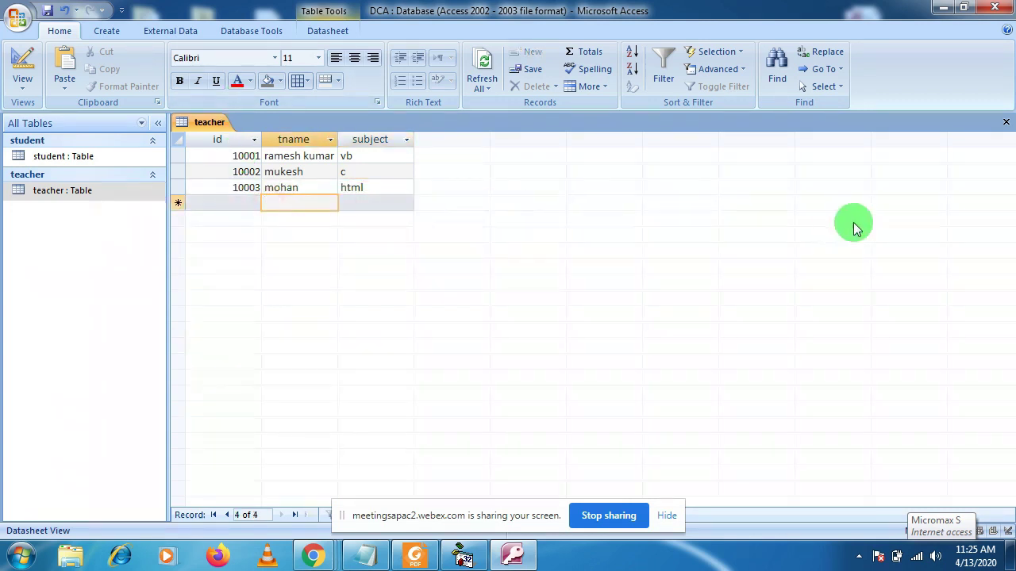
Step: Restart Access with DCA.mdb and dismiss the disabled-content security warning
left_click(1000, 8)
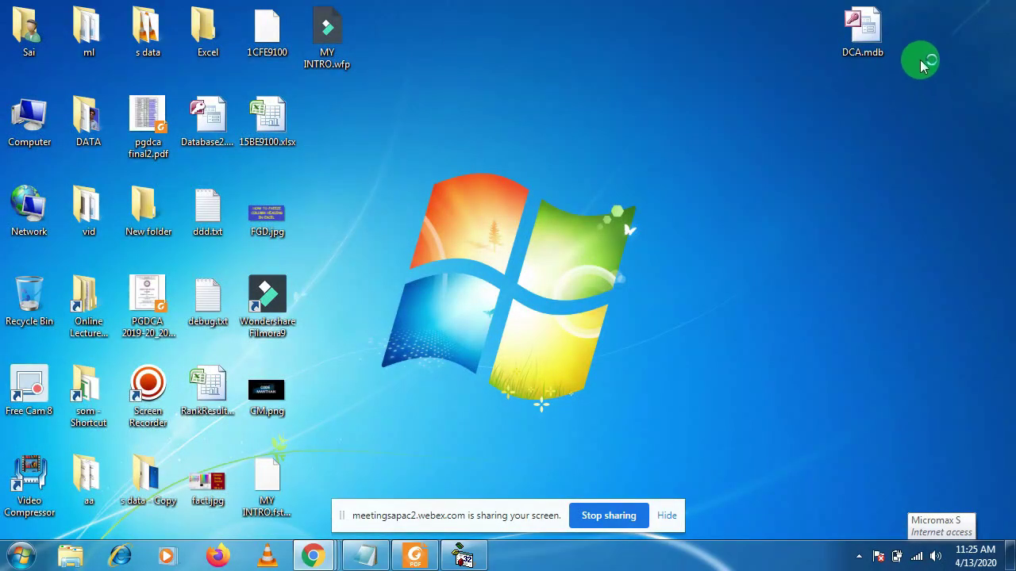
double_click(871, 41)
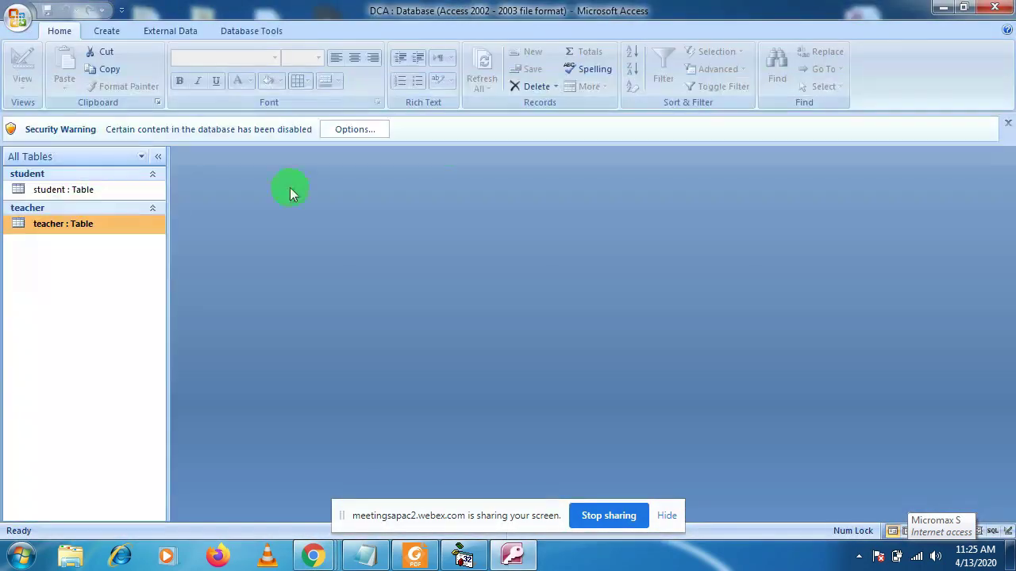
left_click(1005, 127)
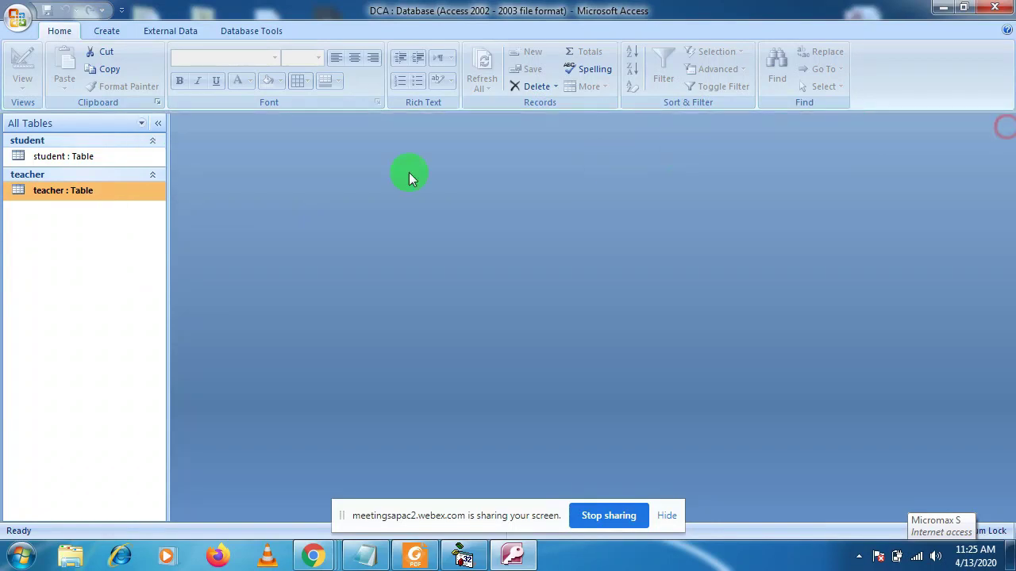
Step: Review the student and teacher tables' three records each, then quit Access
right_click(46, 158)
left_click(79, 168)
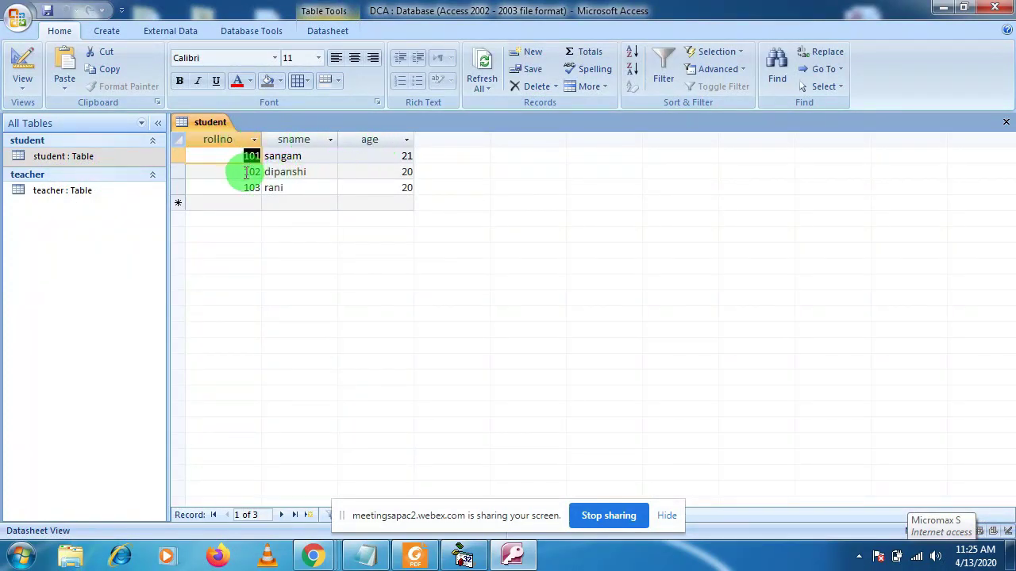
right_click(68, 195)
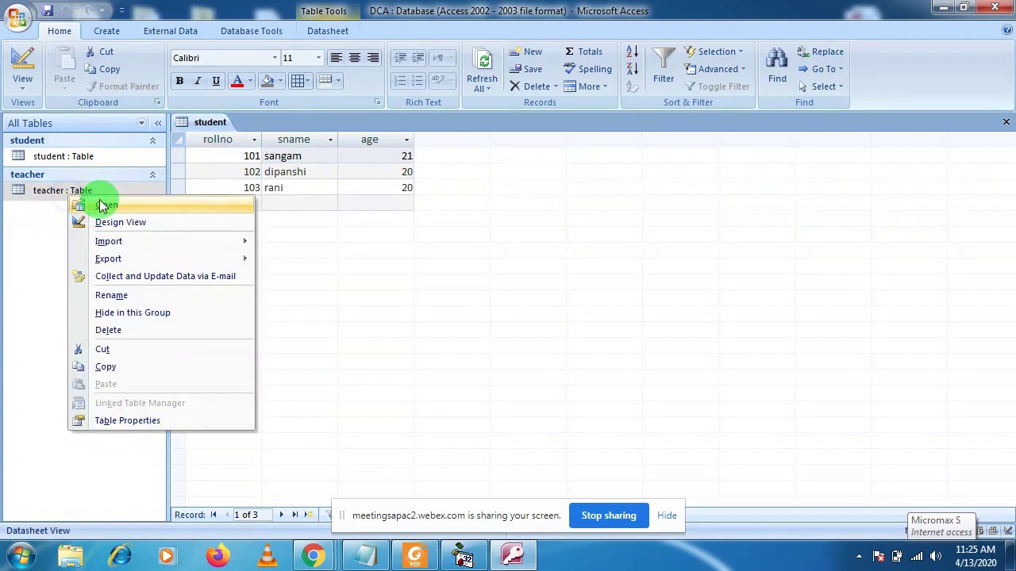
left_click(101, 206)
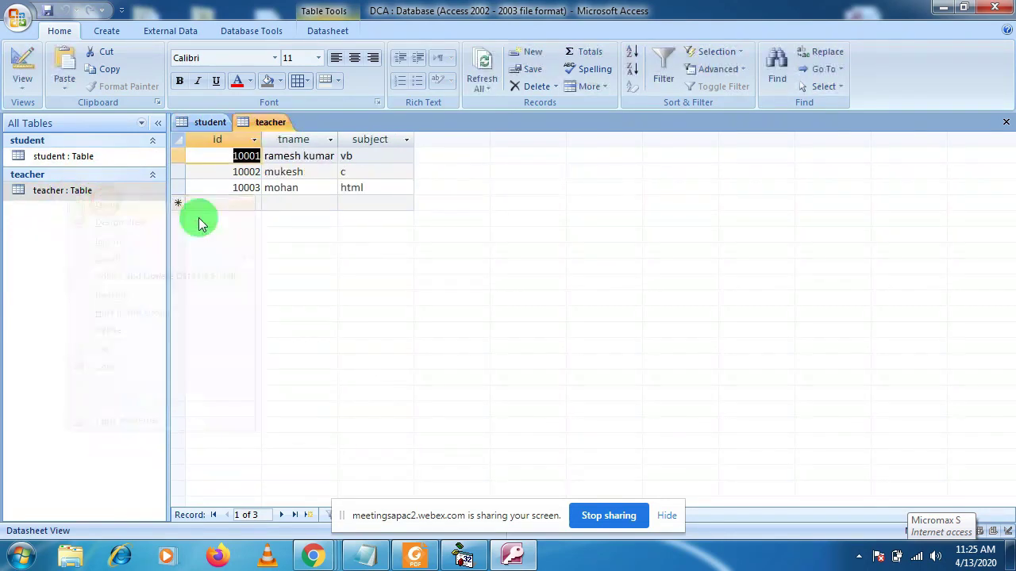
right_click(101, 157)
left_click(141, 167)
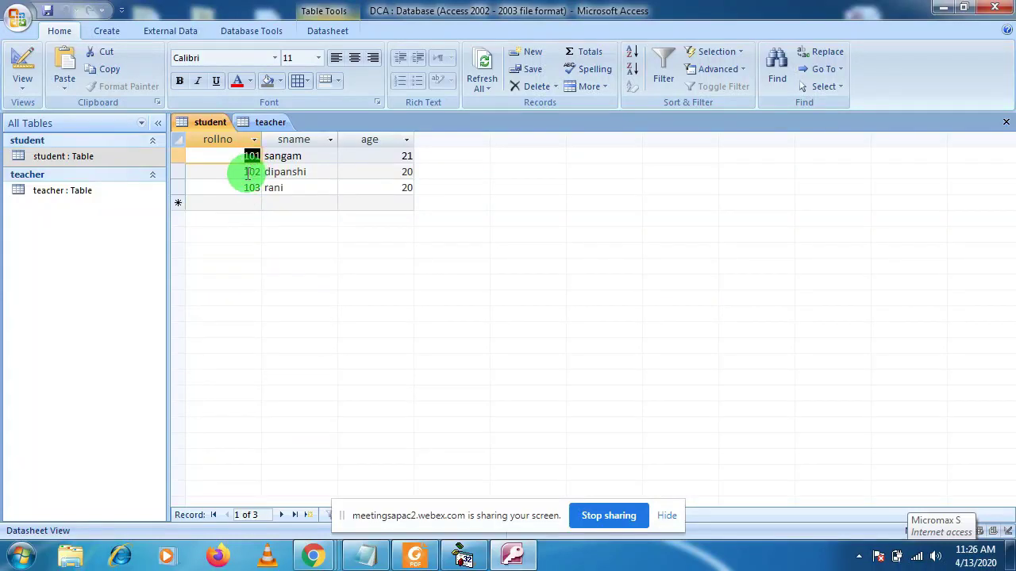
left_click(309, 185)
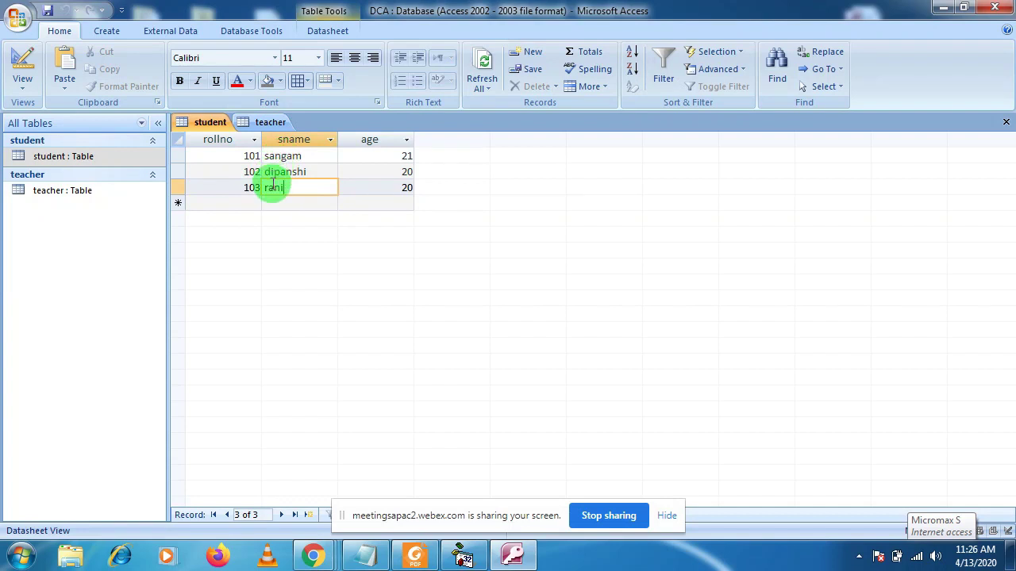
left_click(270, 123)
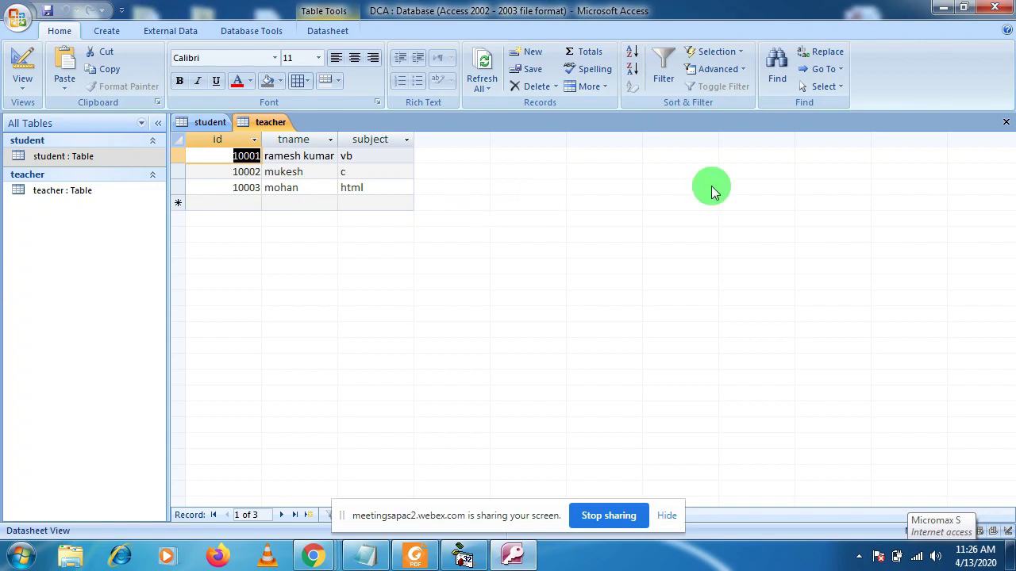
left_click(1001, 8)
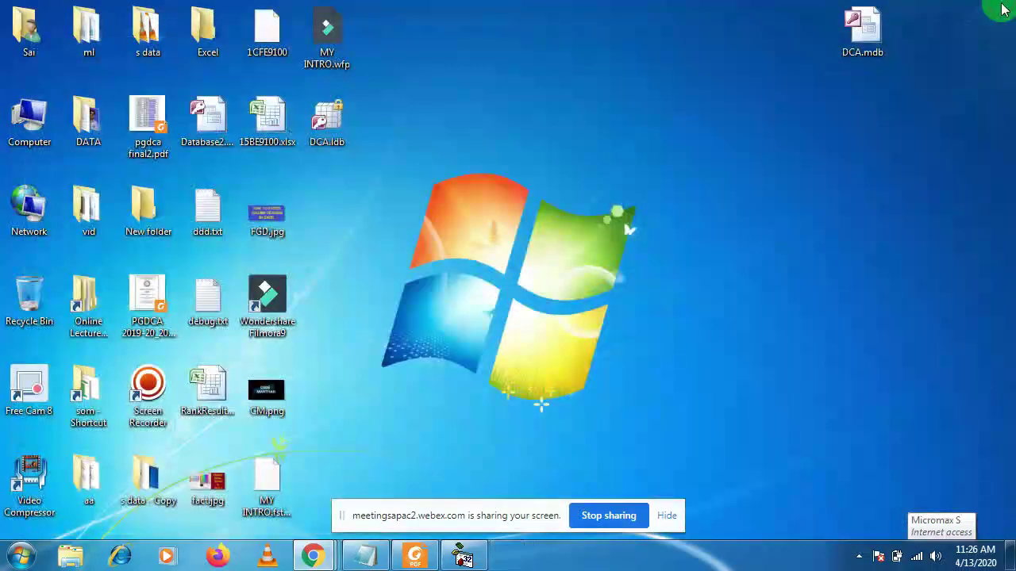
Step: Bring up the VB6 Form1 project, then switch to Notepad and highlight the word ADO
left_click(862, 30)
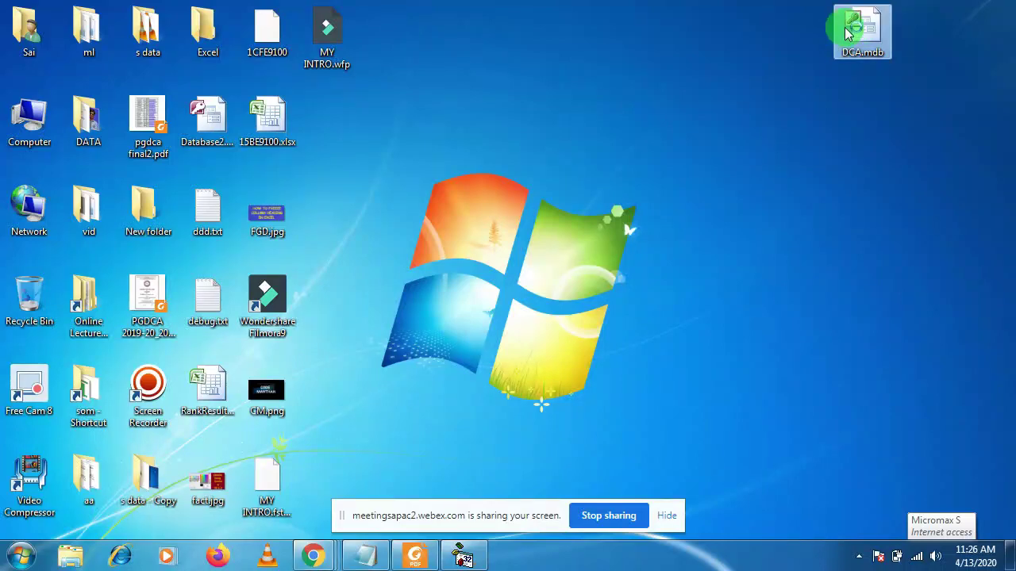
left_click(460, 557)
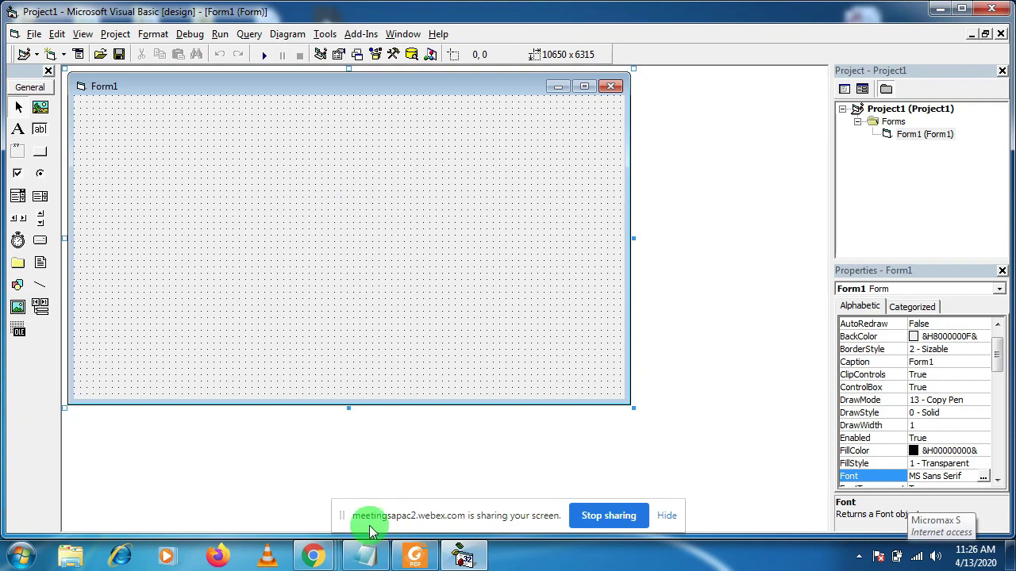
left_click(365, 555)
left_click_drag(445, 57, 522, 60)
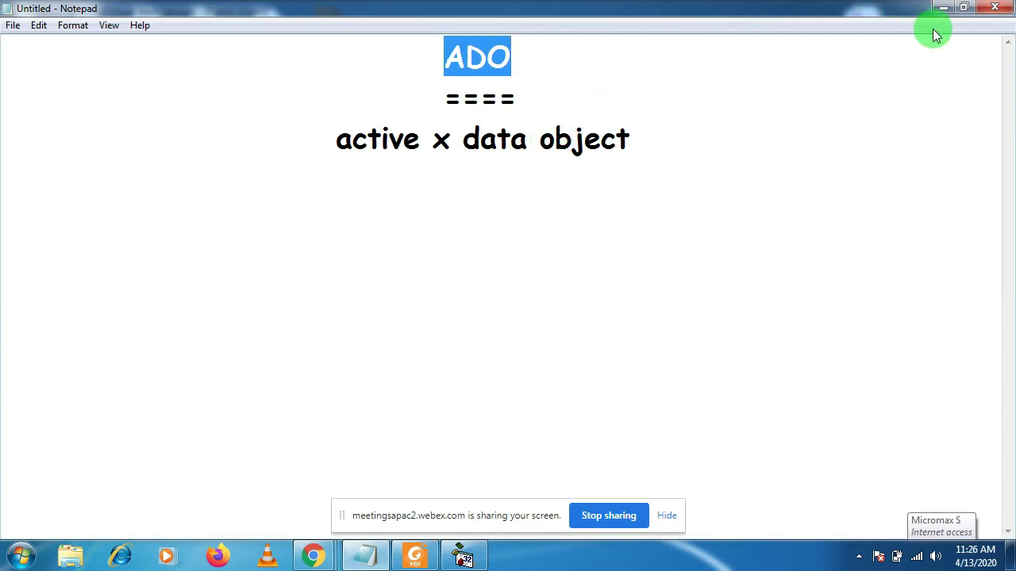
Step: Minimize Notepad to return to the Form1 designer
left_click(943, 7)
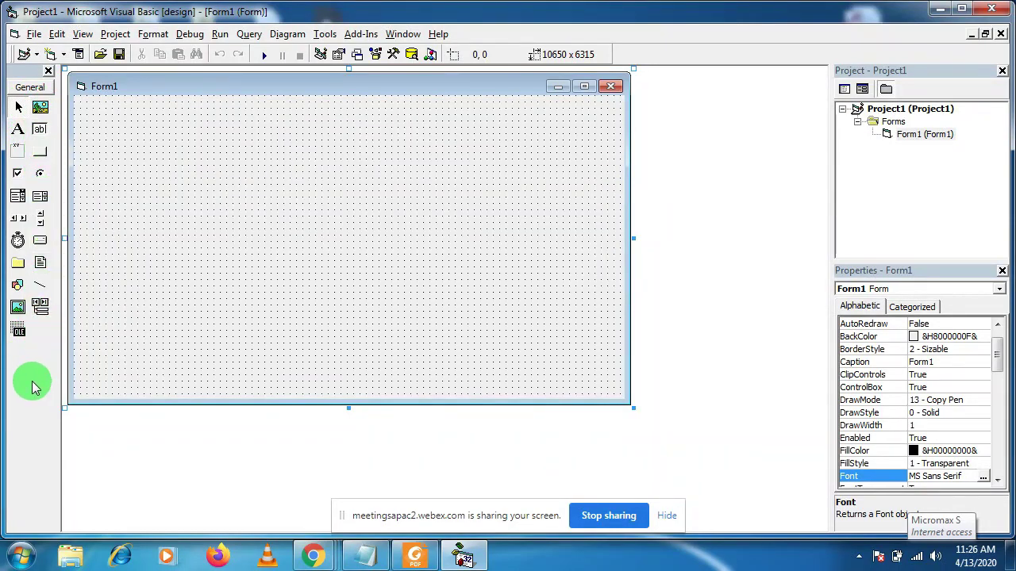
Step: Open Project > Components and jump to Microsoft ADO Data Control 6.0 (OLEDB) in the Controls list
left_click(123, 38)
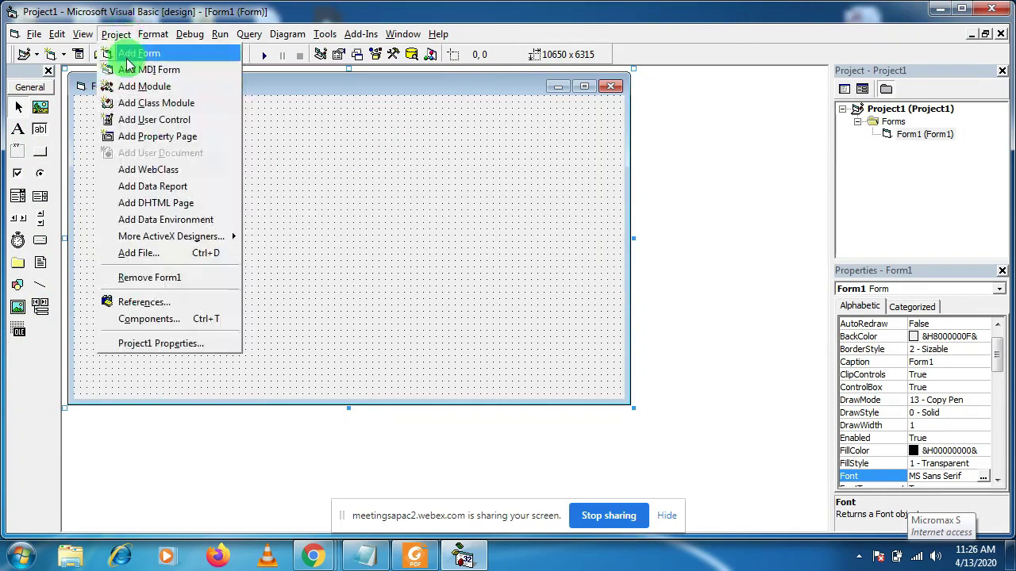
left_click(151, 319)
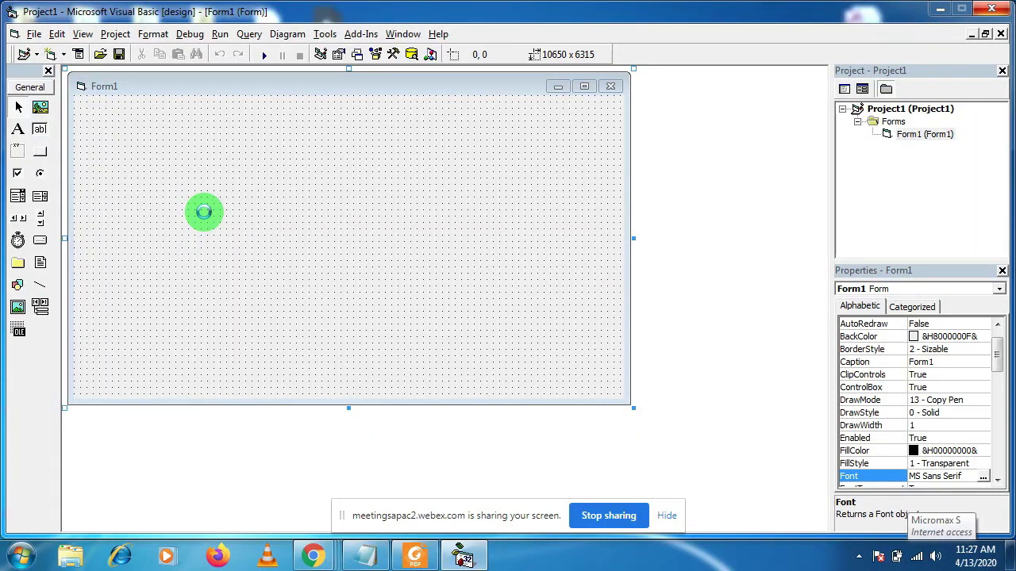
left_click(393, 230)
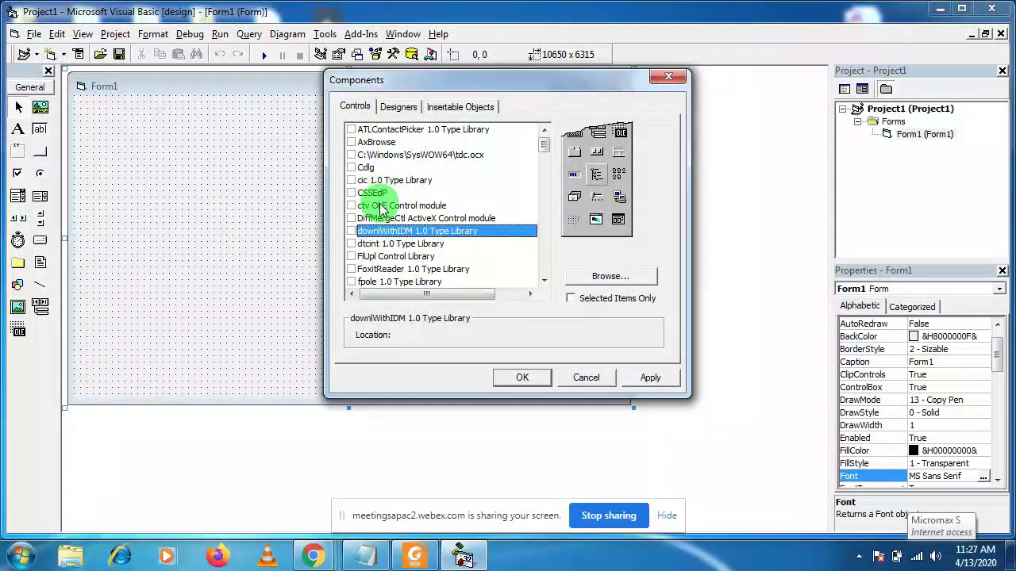
key("m")
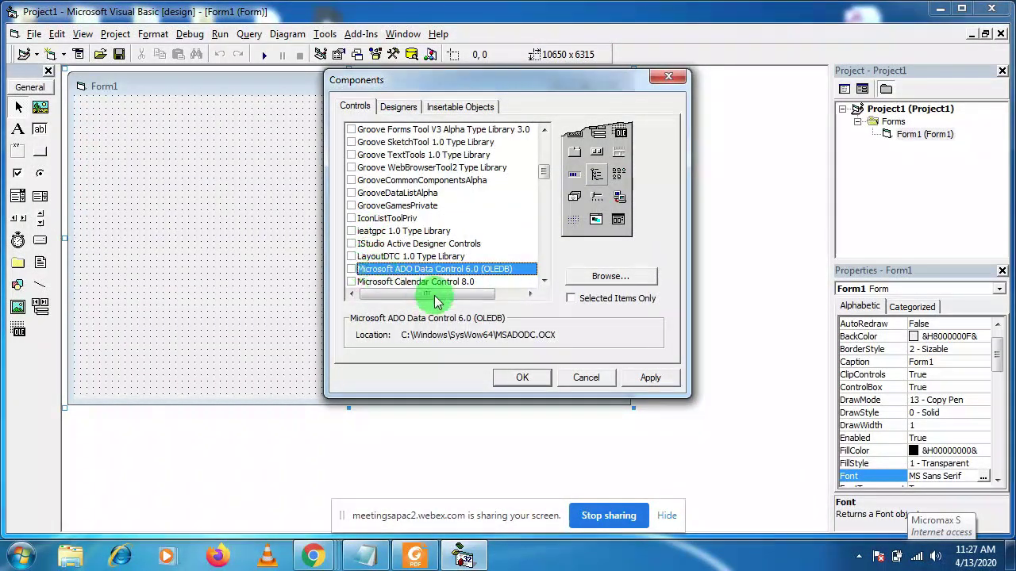
left_click(544, 282)
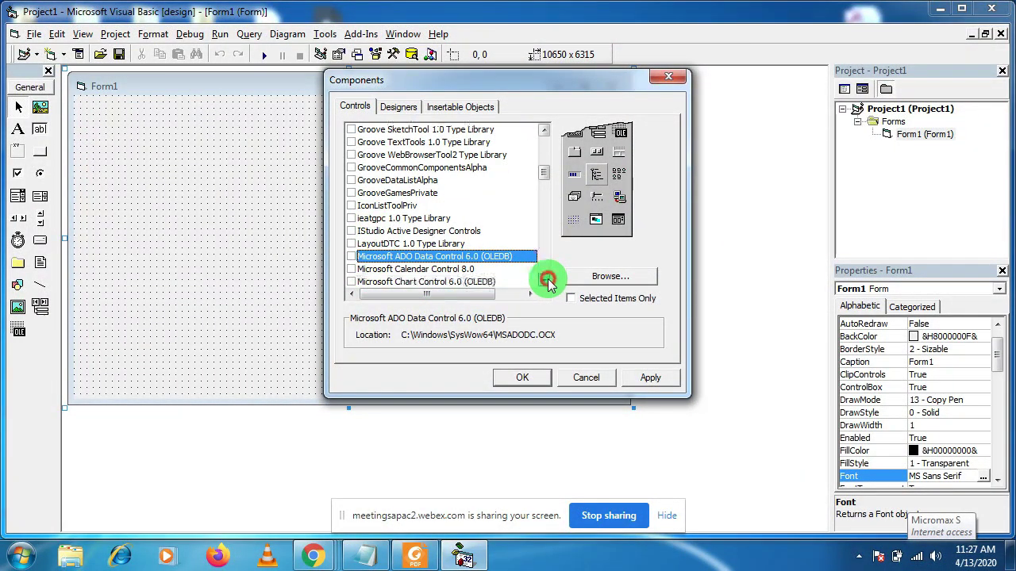
left_click(545, 281)
left_click(545, 281)
left_click(544, 282)
left_click(544, 282)
left_click(544, 282)
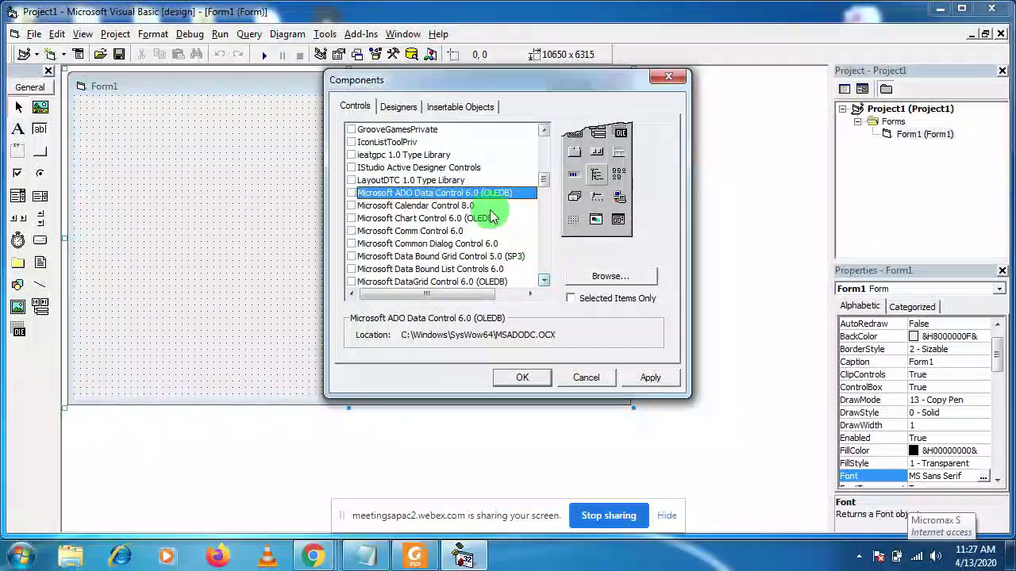